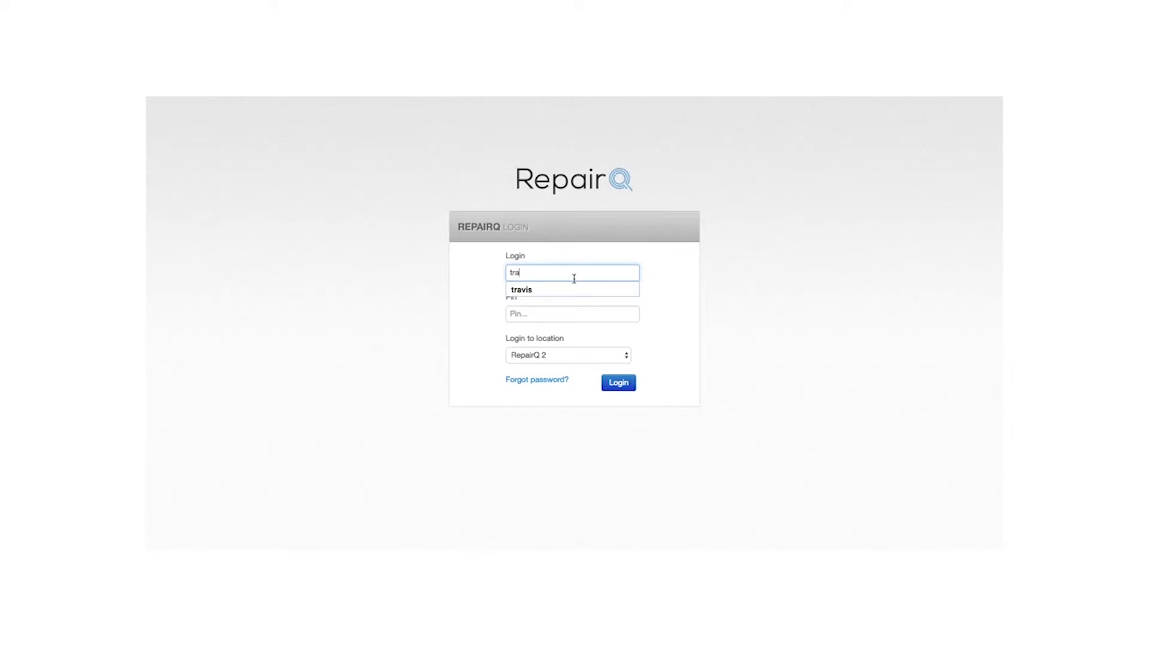
- Log in to location RepairQ 2 with the suggested login and the account PIN
key("Tab")
type("••••")
key("Return")
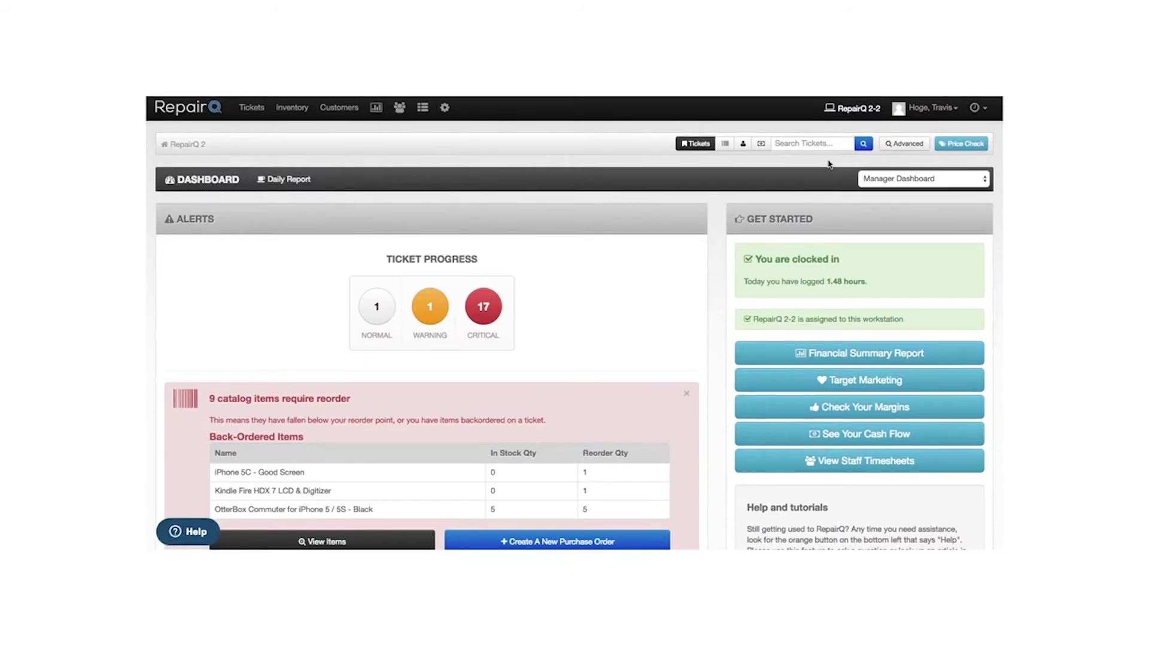
- Create a new Tradein ticket from the Tickets menu in the top navigation
scroll(849, 149, "down", 1)
scroll(853, 142, "up", 1)
left_click(861, 112)
mouse_move(255, 114)
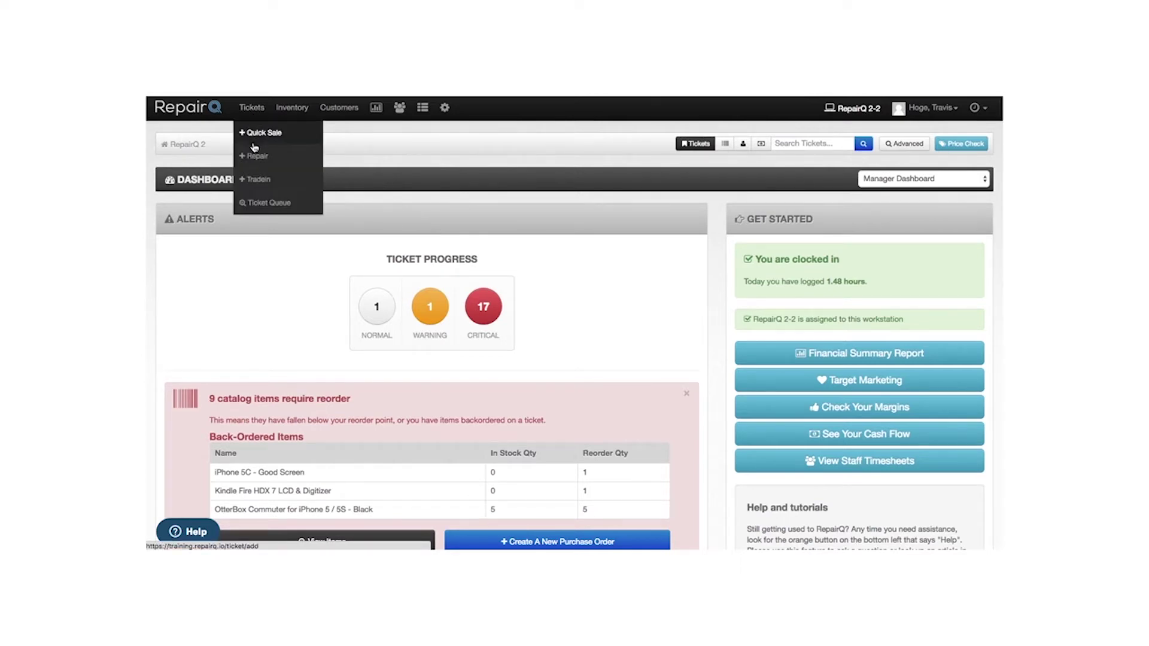
left_click(256, 181)
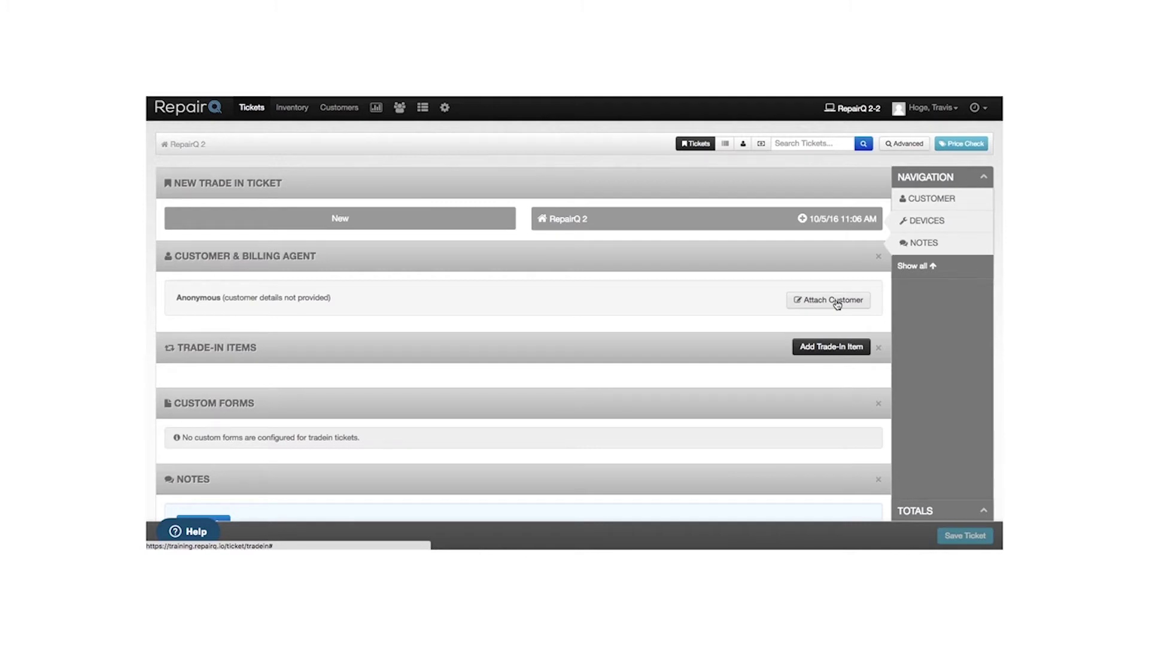
- Attach the existing customer, found by surname search, to the trade-in ticket
left_click(833, 302)
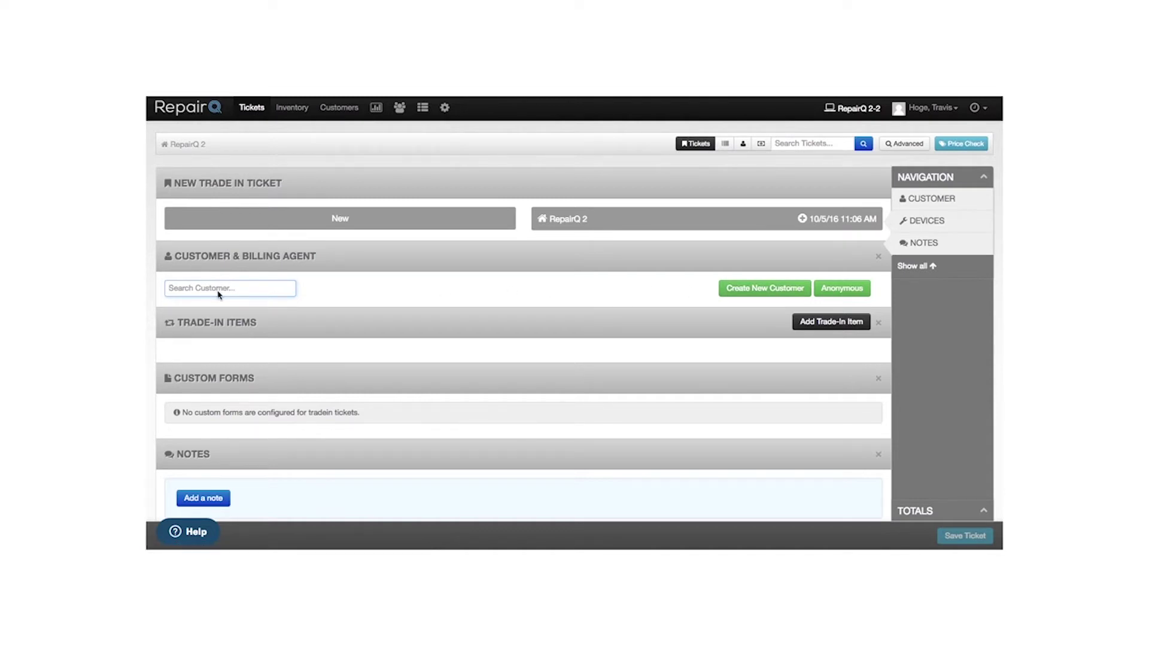
type("hoge")
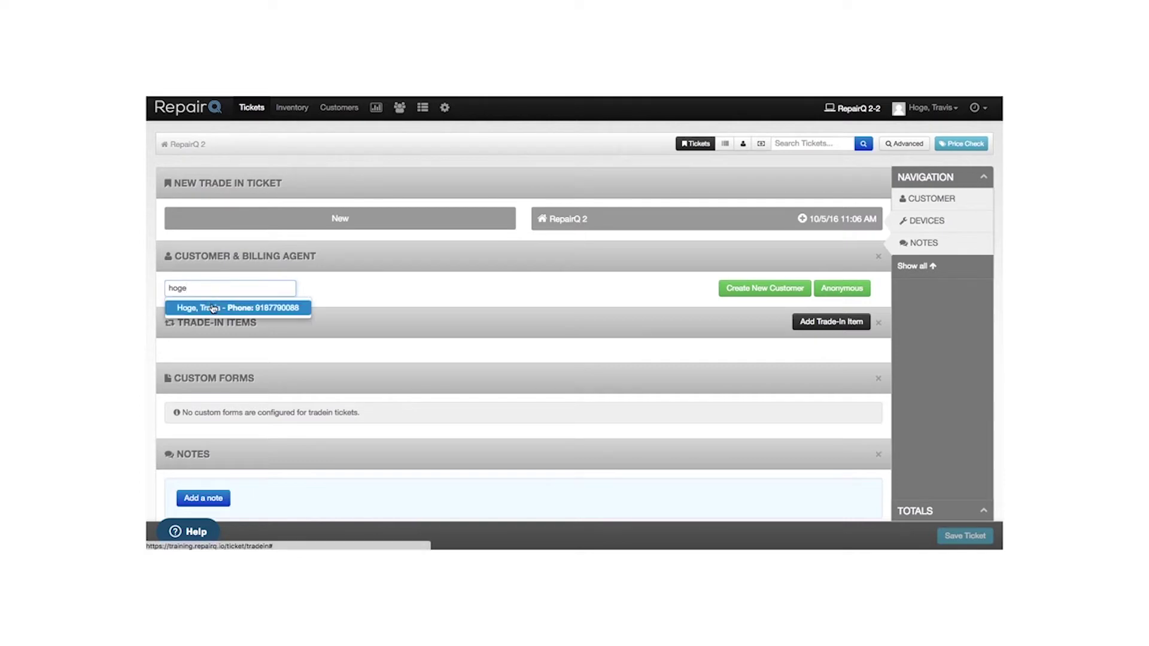
left_click(213, 312)
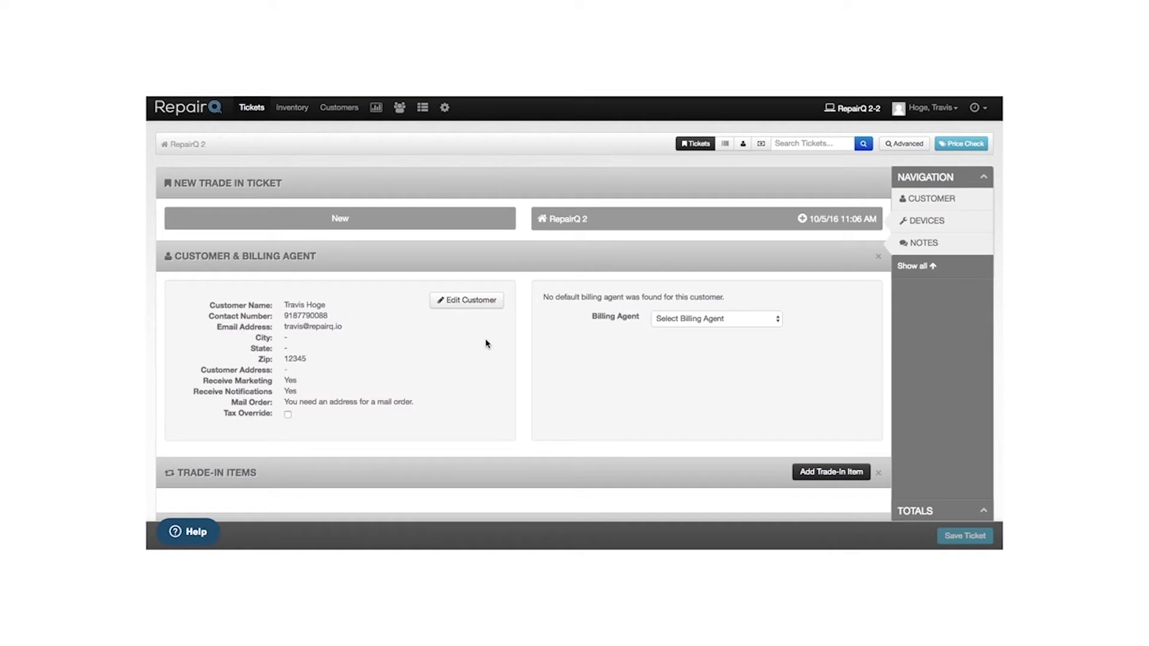
- Bring up the Add Trade-In Item form
scroll(543, 348, "down", 5)
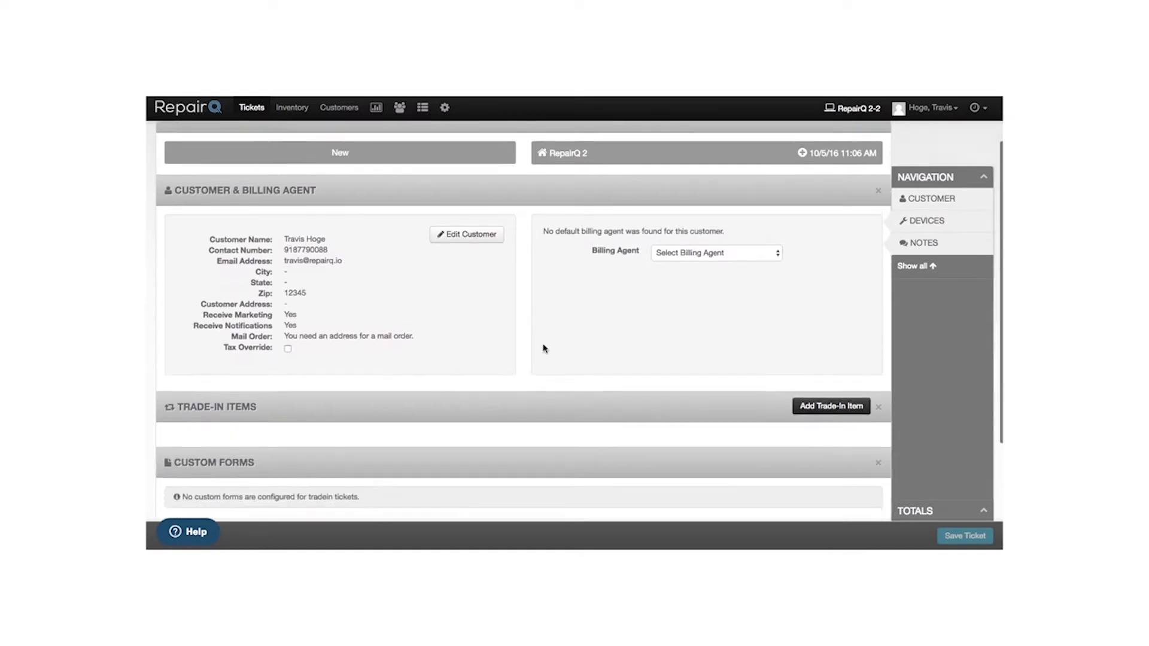
scroll(543, 348, "down", 1)
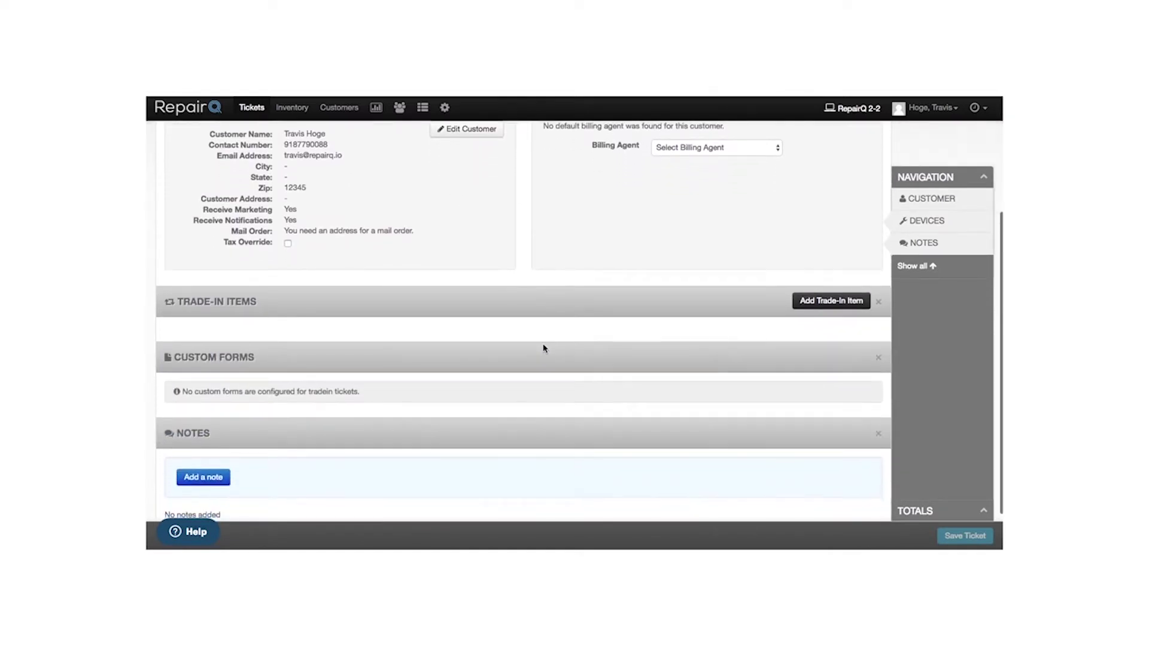
left_click(834, 305)
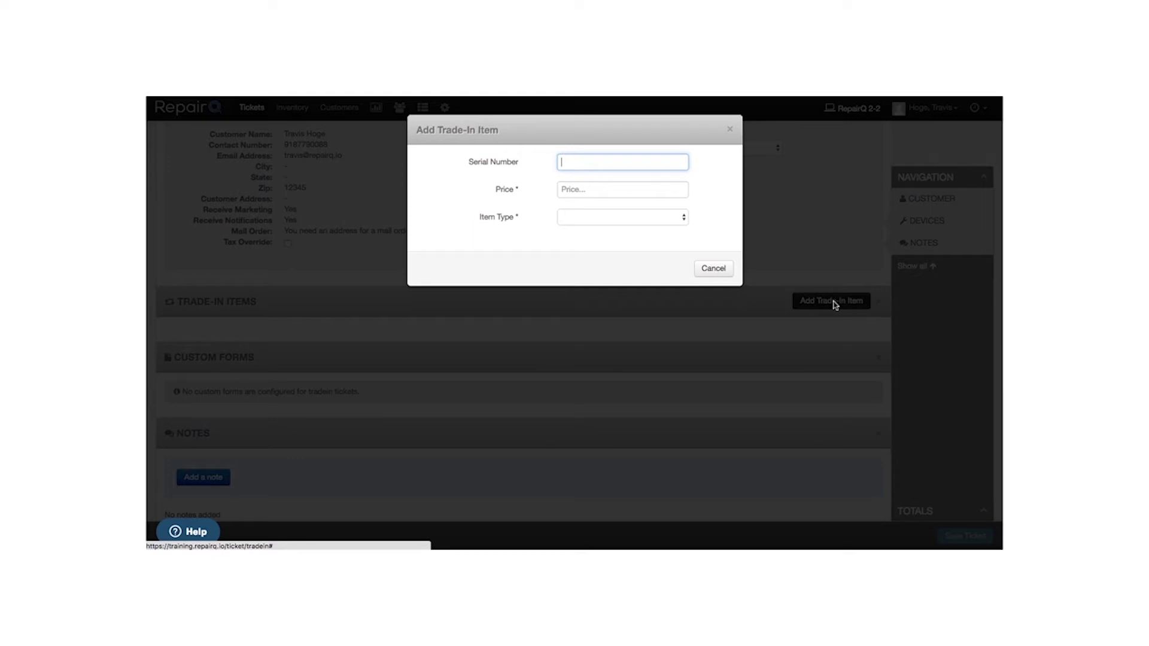
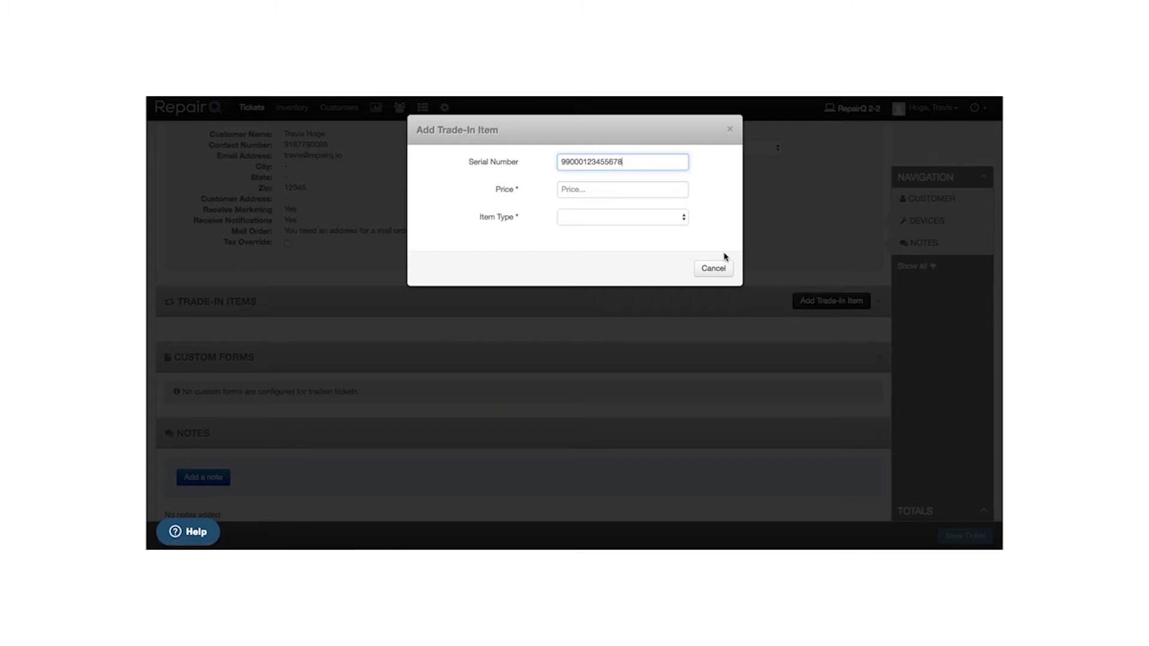
left_click(640, 190)
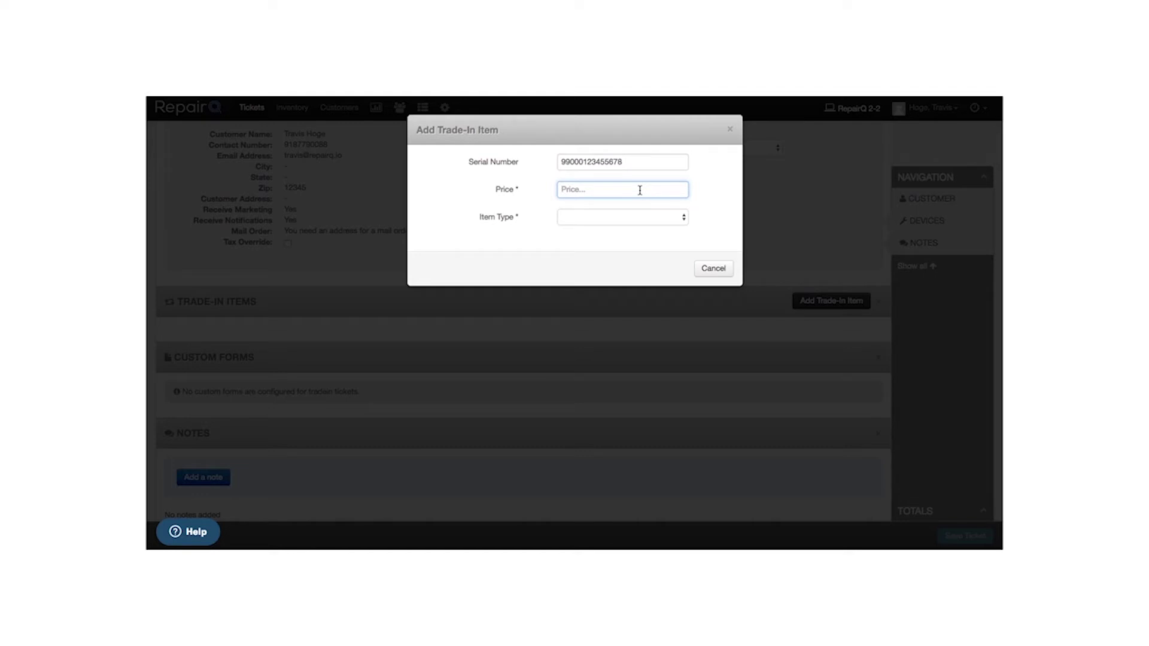
type("80")
left_click(578, 223)
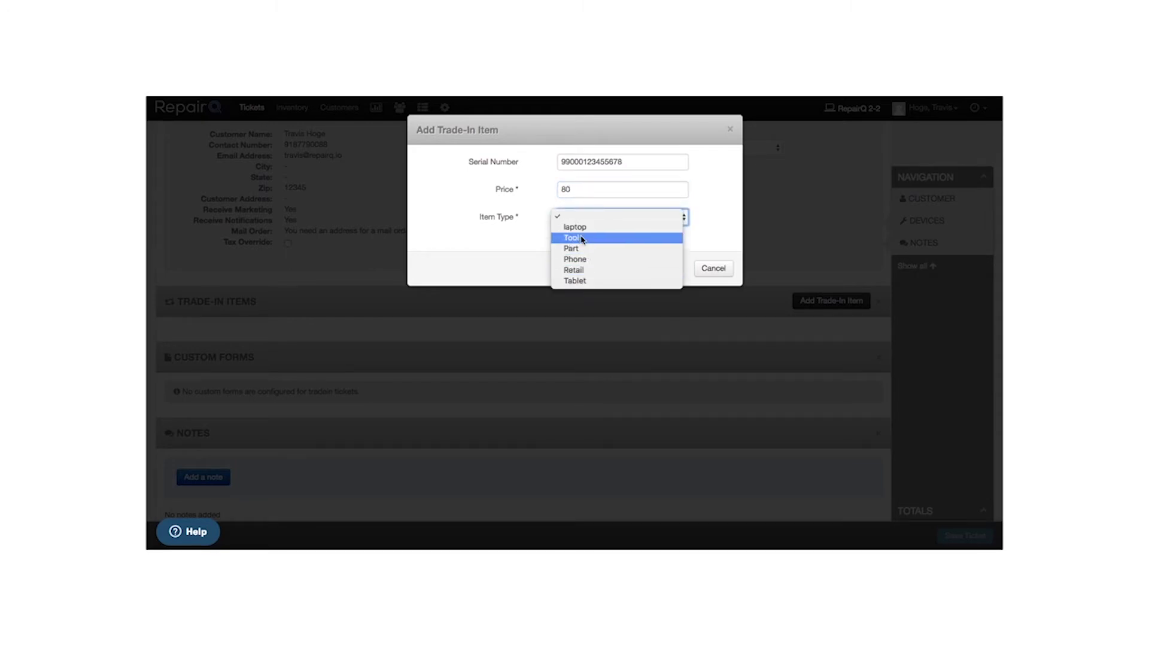
left_click(578, 262)
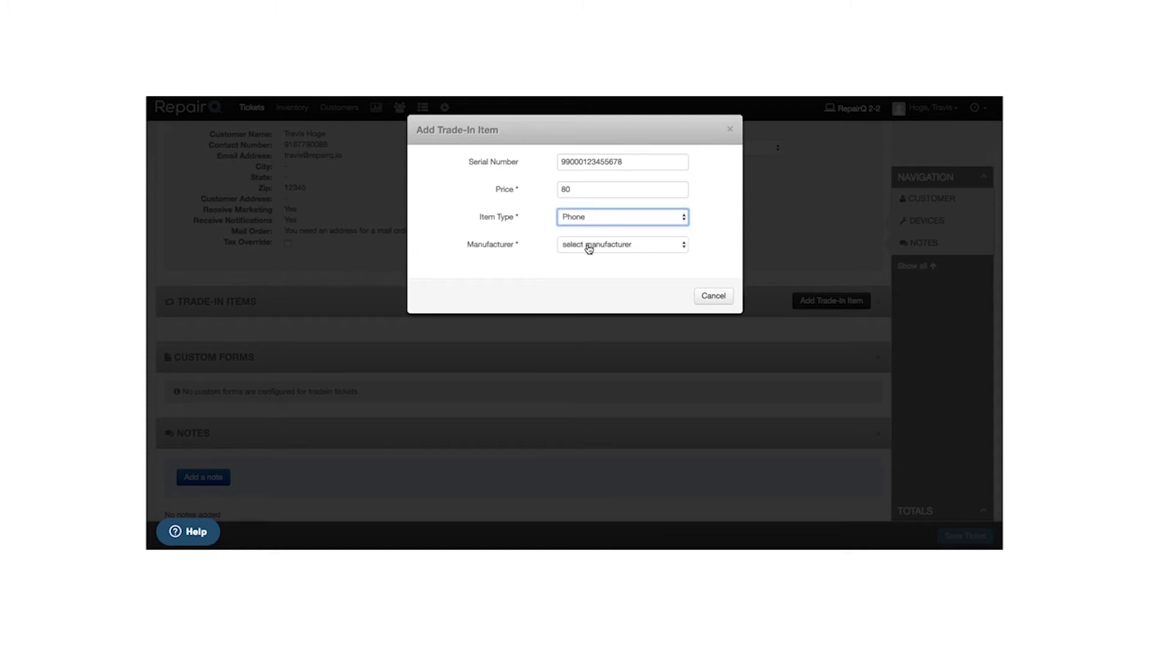
left_click(588, 246)
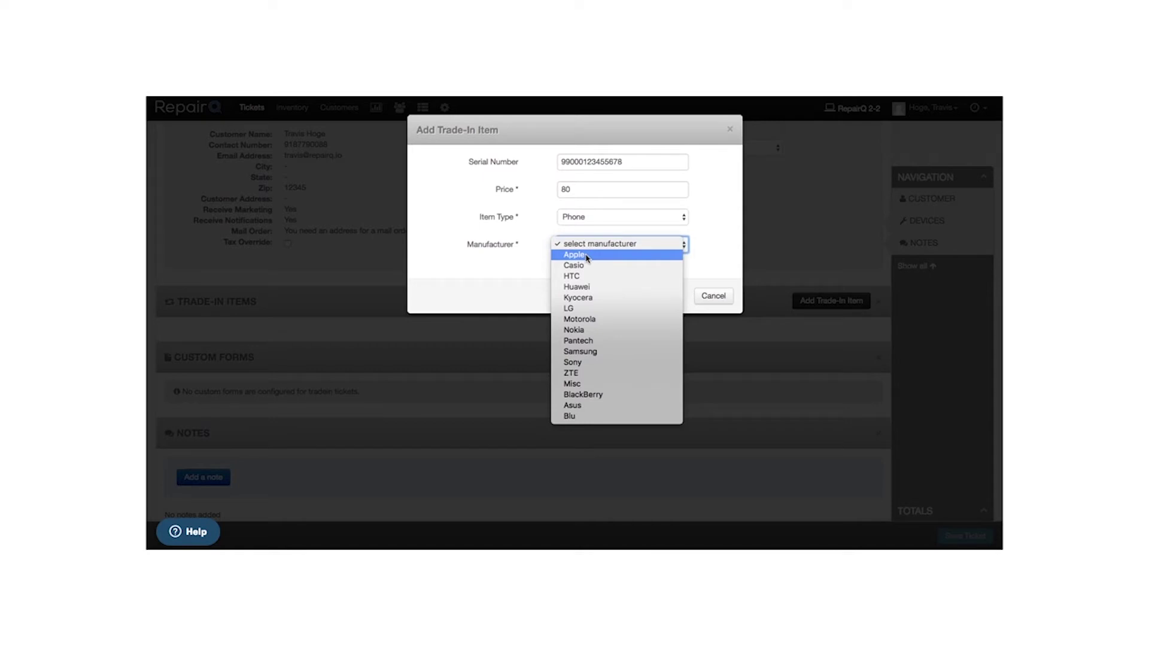
left_click(587, 256)
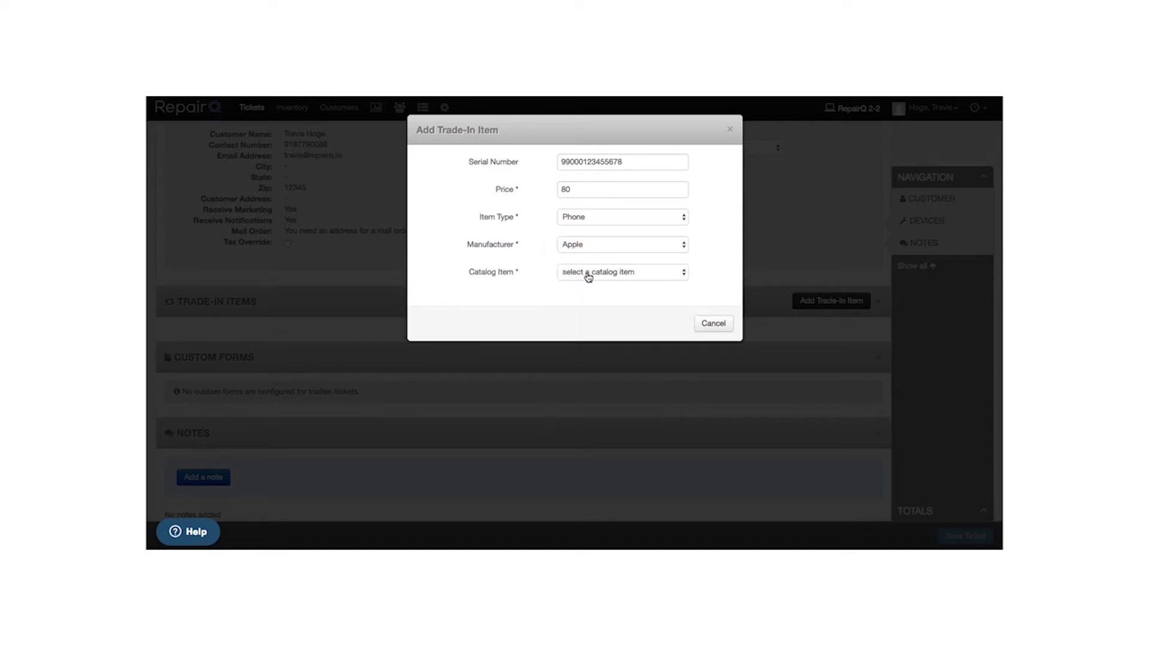
- Choose catalog item Iphone 5S 16GB Space Grey (Verizon) and carrier Verizon Wireless, then add it
left_click(588, 274)
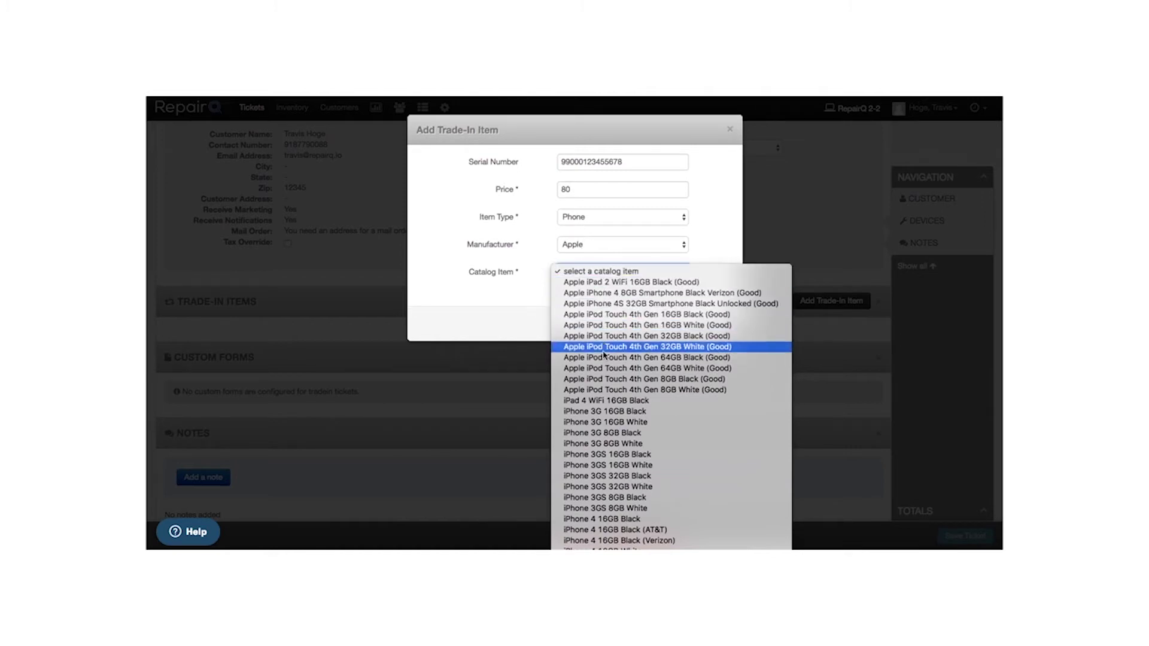
scroll(604, 354, "down", 9)
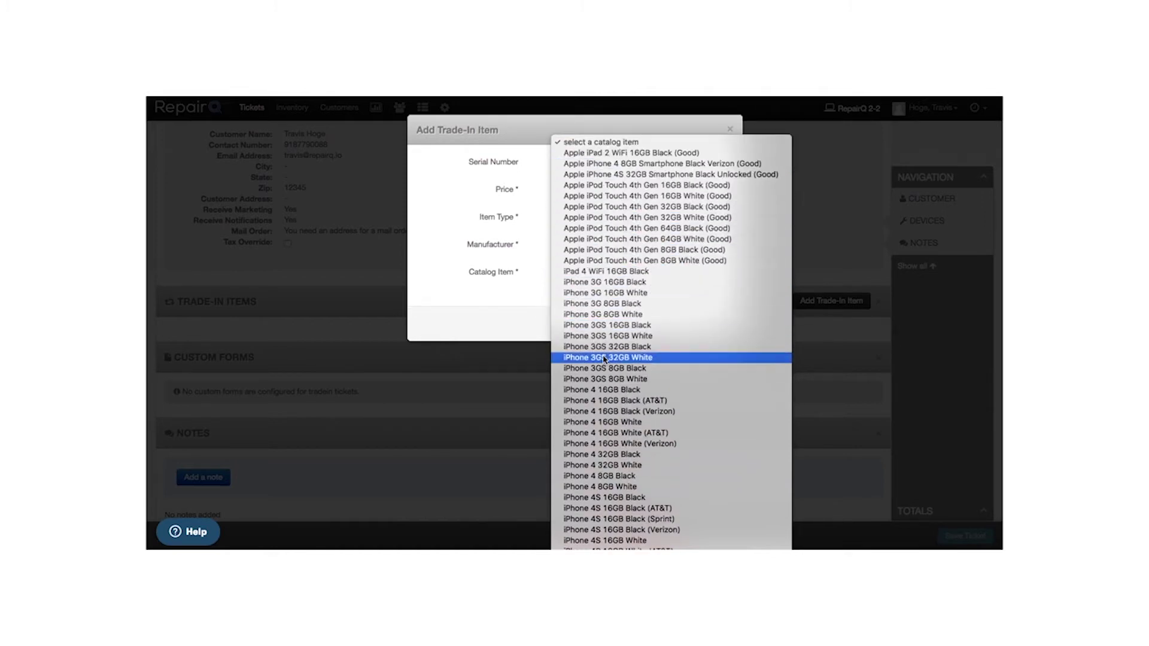
scroll(604, 360, "down", 14)
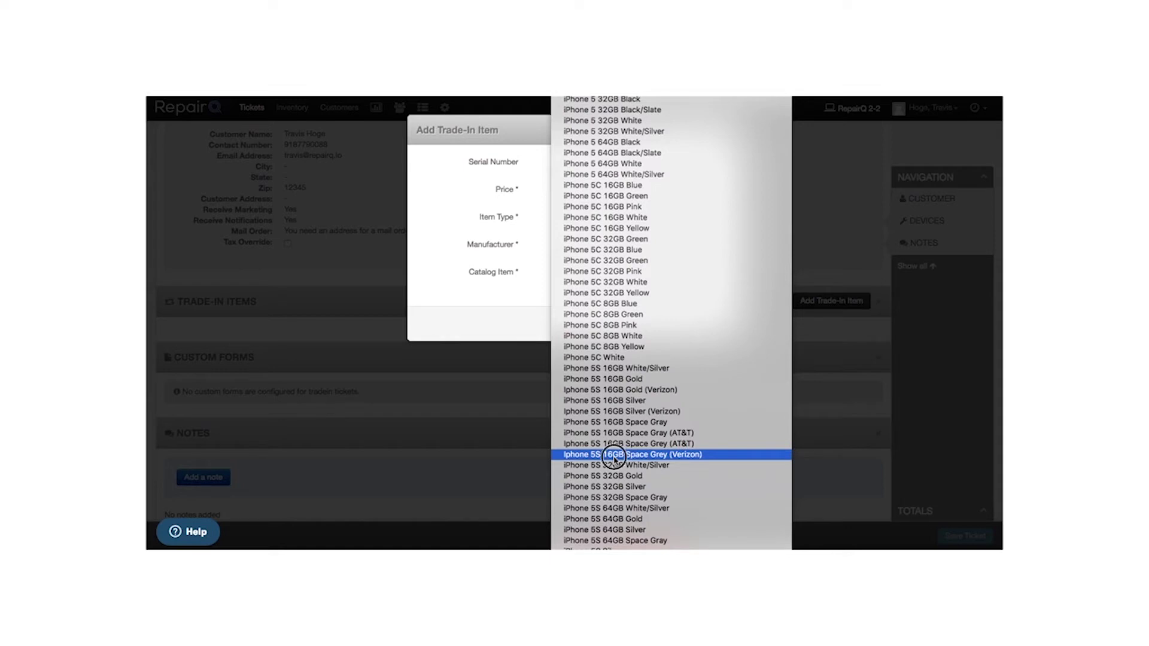
left_click(614, 455)
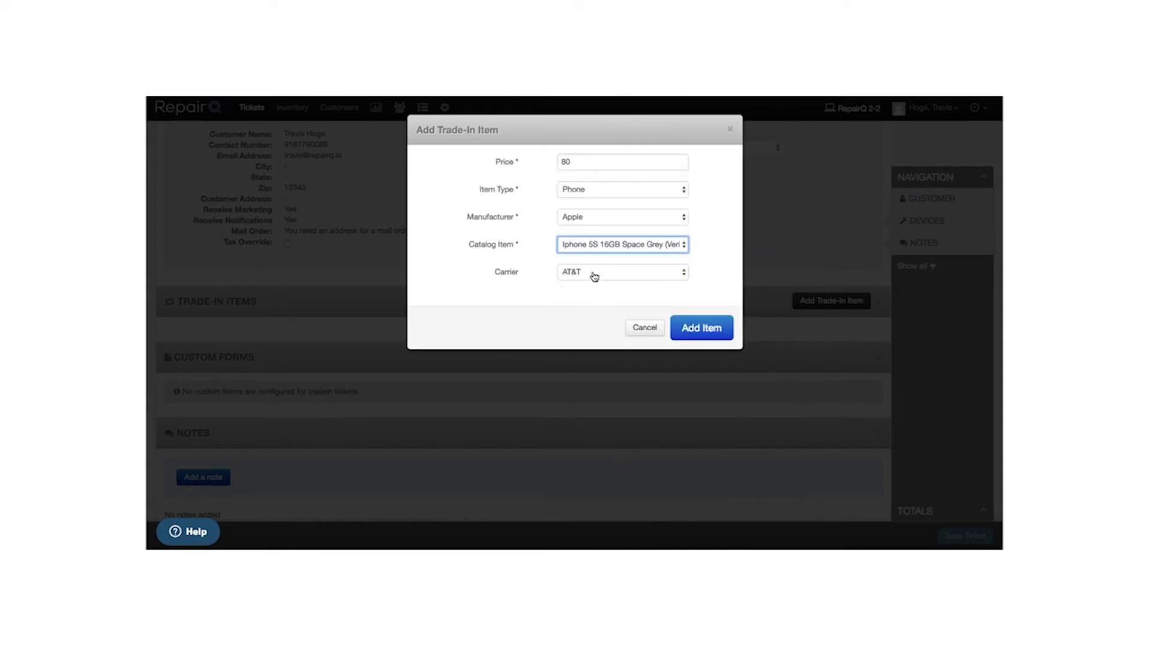
left_click(593, 273)
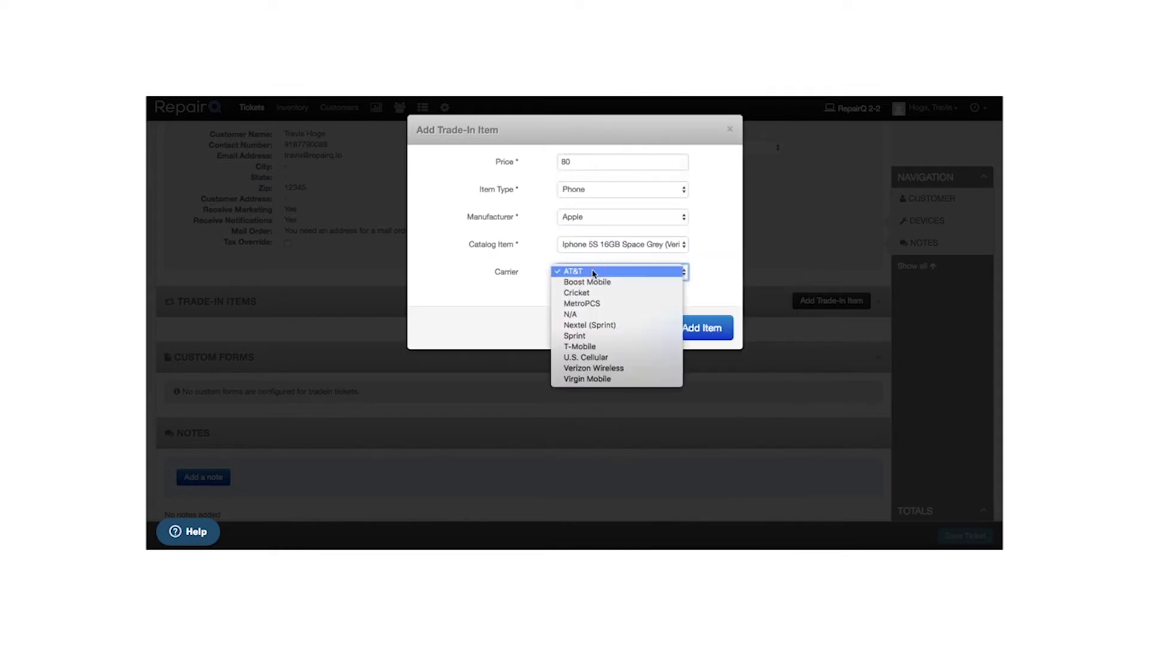
left_click(585, 368)
left_click(701, 334)
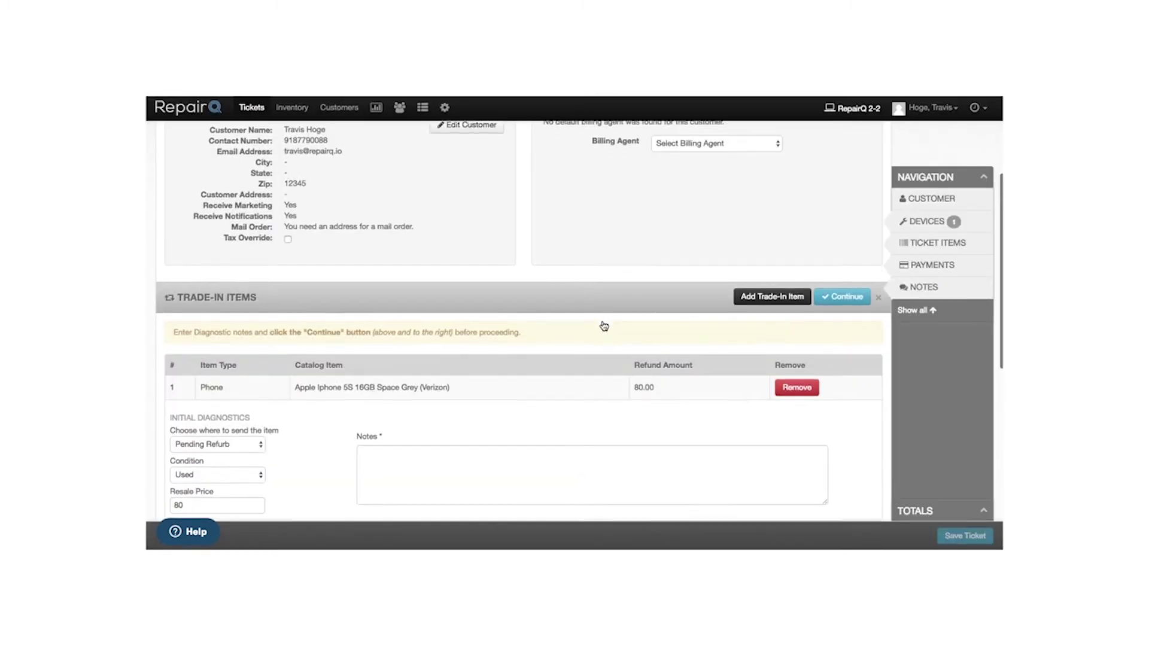
scroll(604, 327, "down", 3)
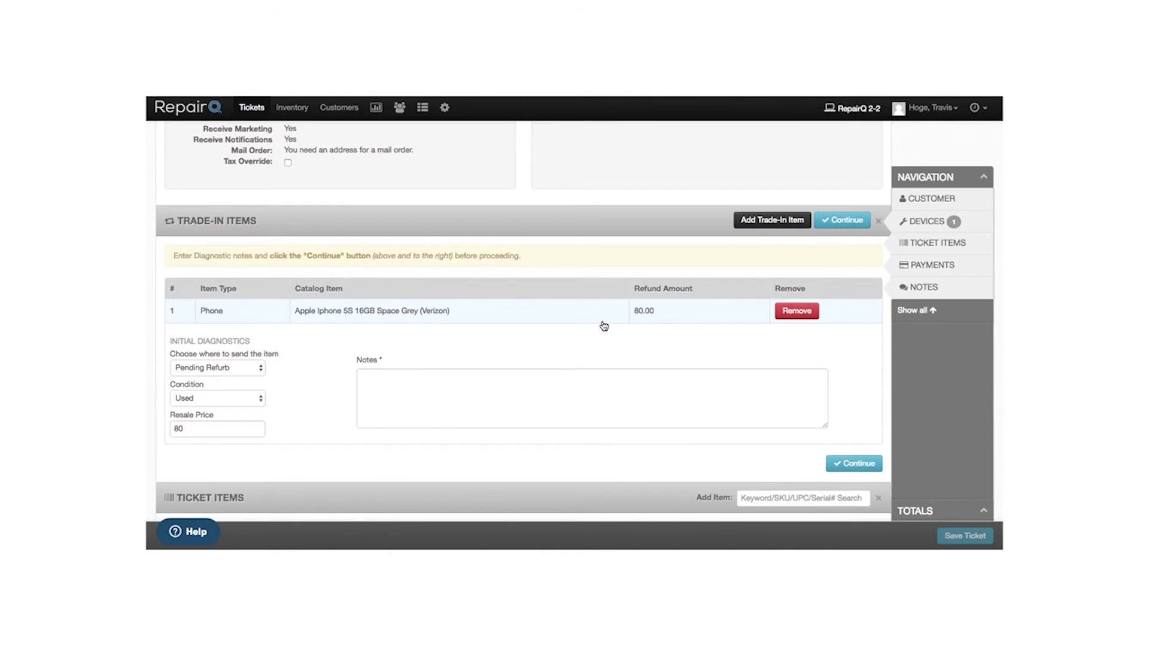
left_click(779, 221)
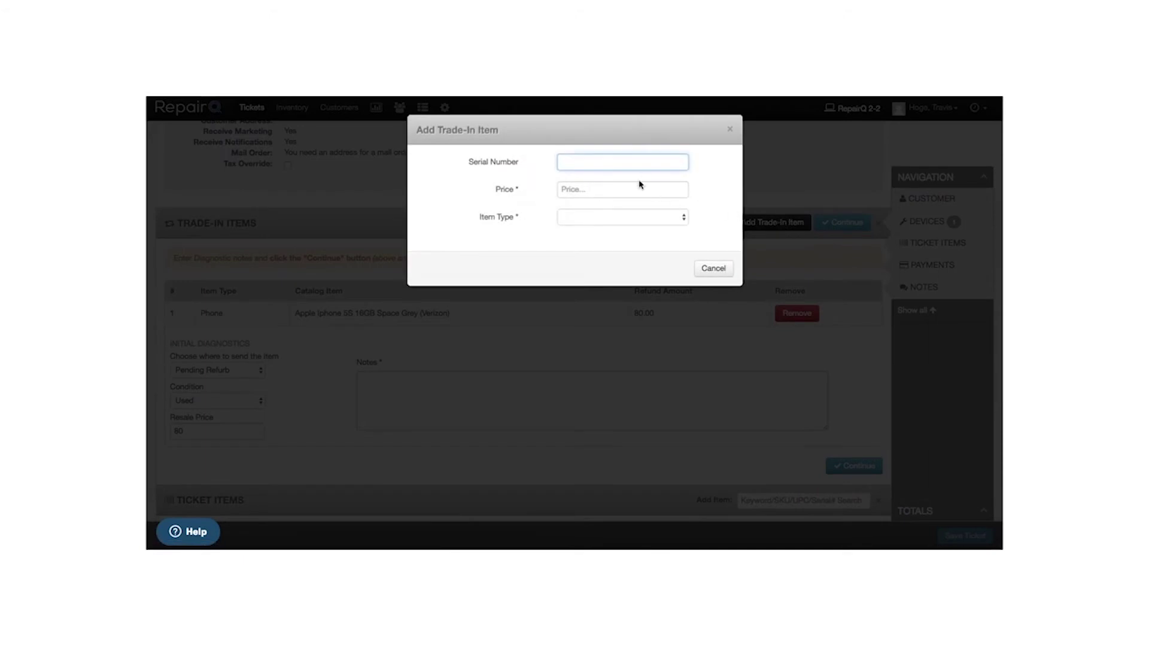
left_click(712, 270)
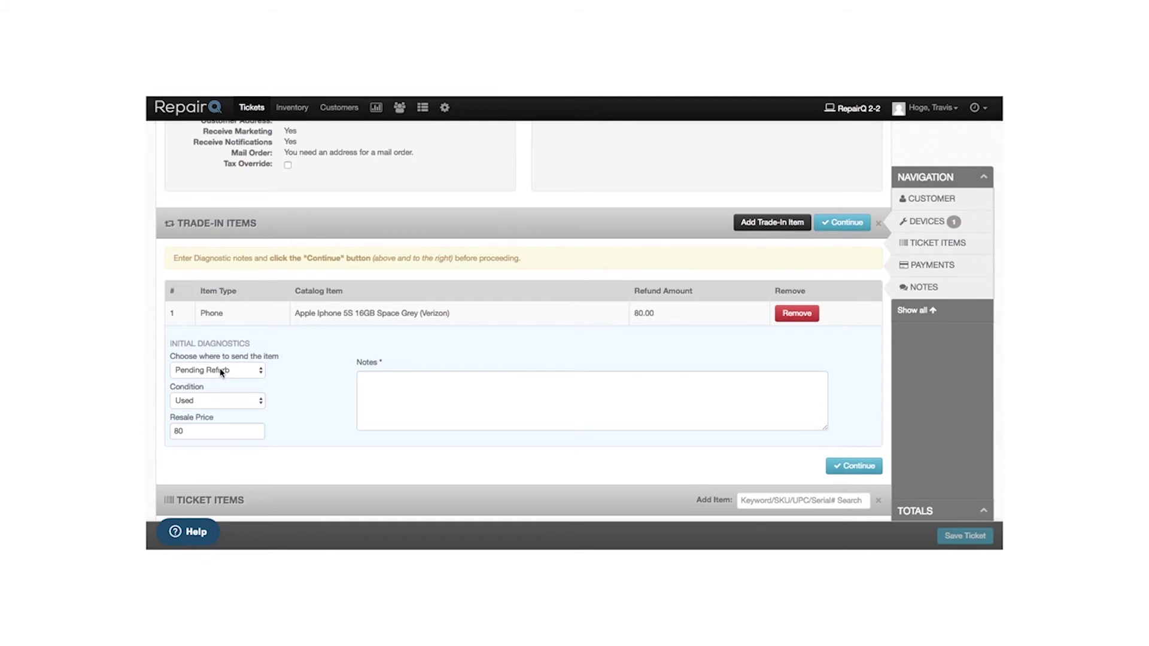
- Set resale price 199, note 'broken glass. good LCD. good overall condition', and continue
double_click(200, 432)
type("199")
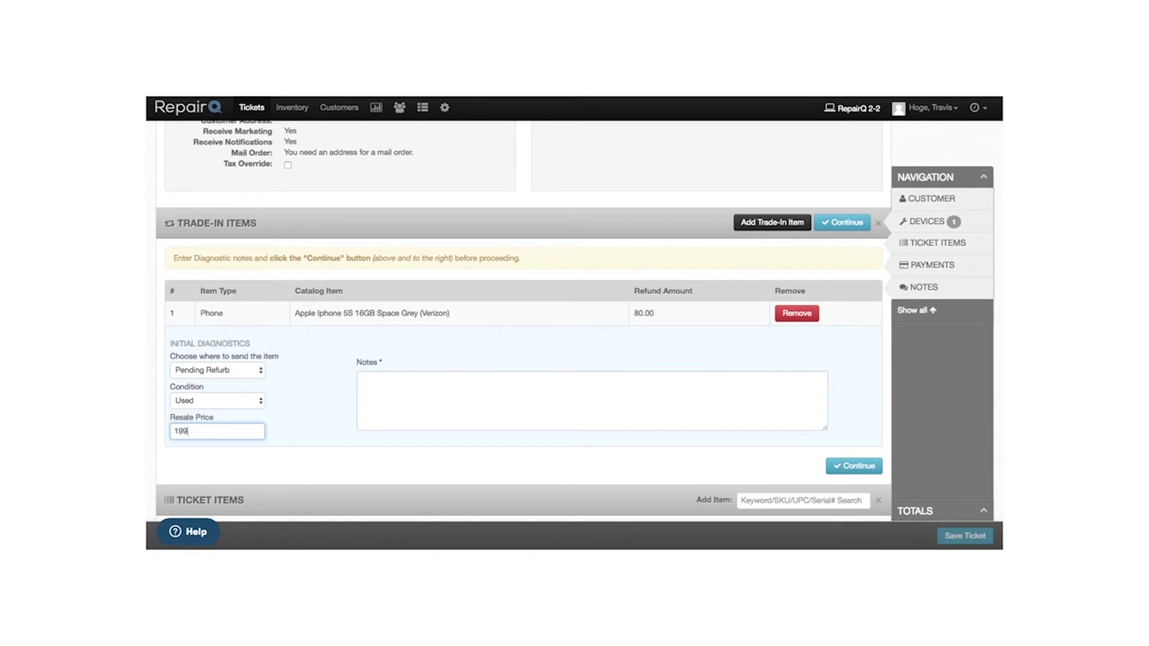
left_click(381, 405)
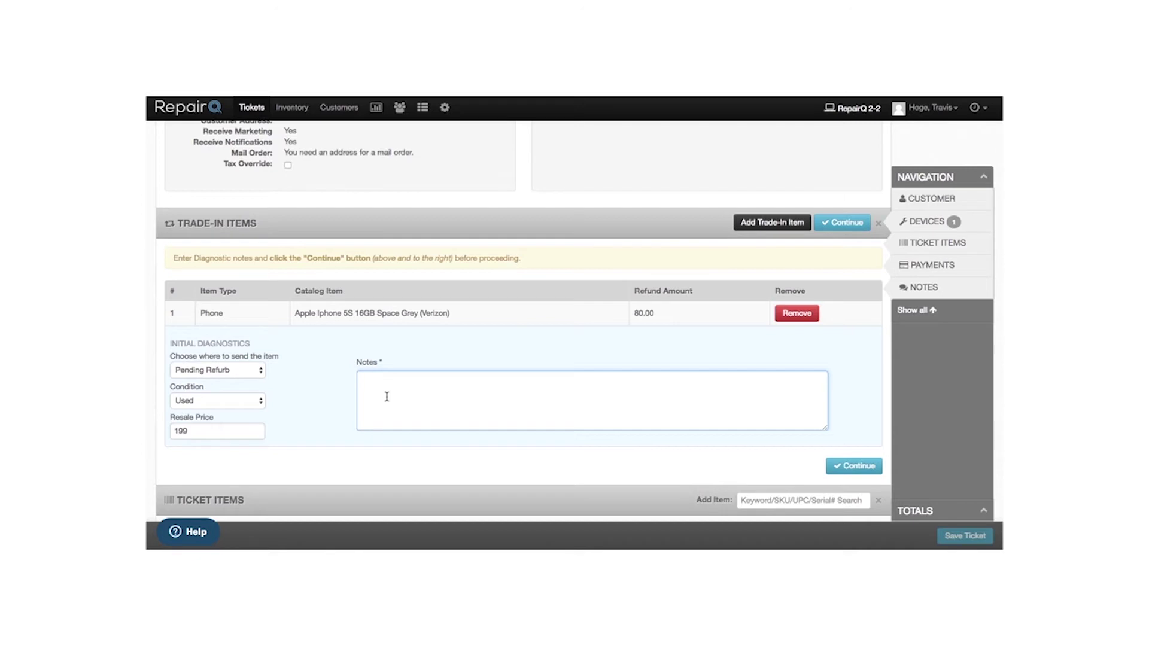
type("broken glass. good LCD. good overall condition.")
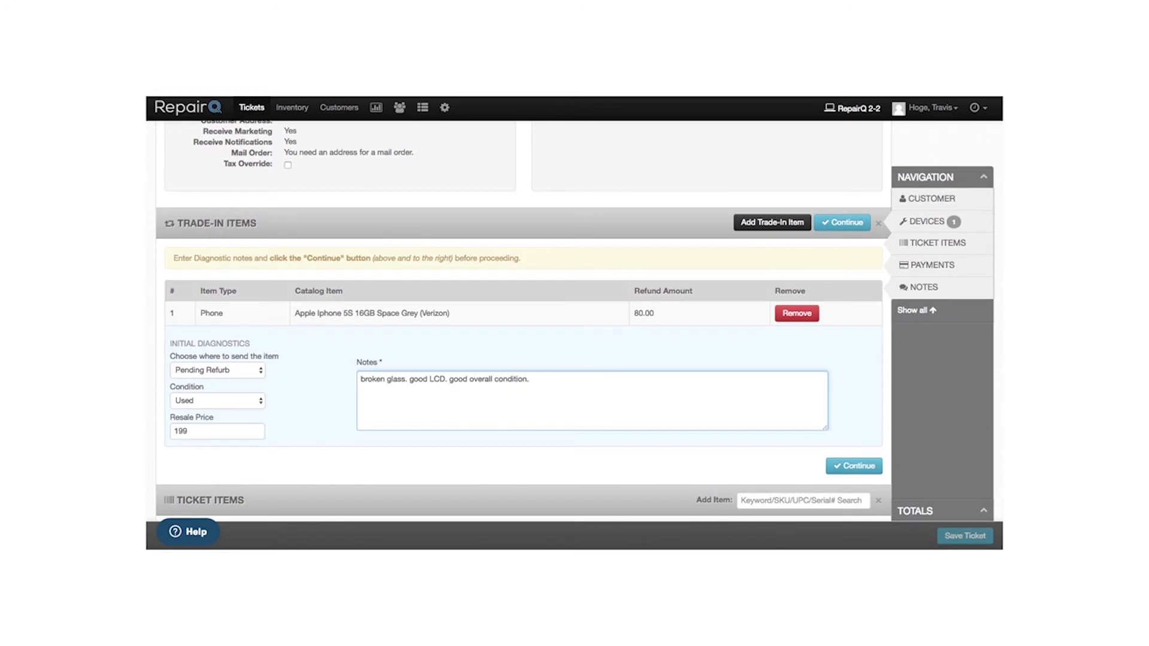
left_click(849, 467)
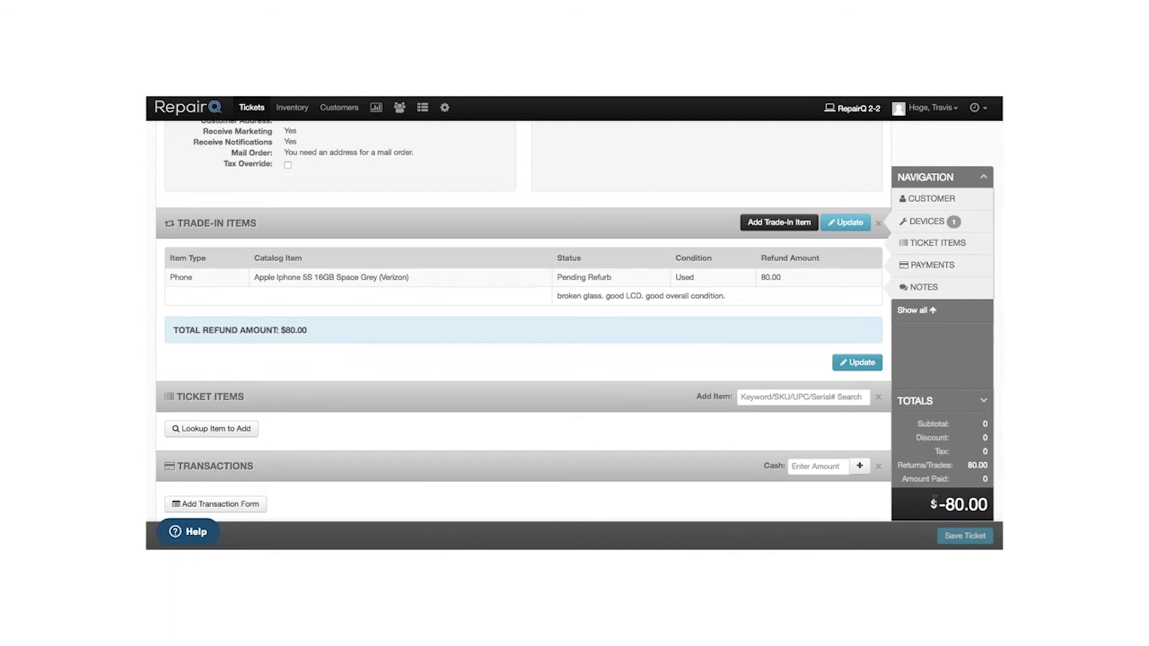
scroll(565, 446, "down", 1)
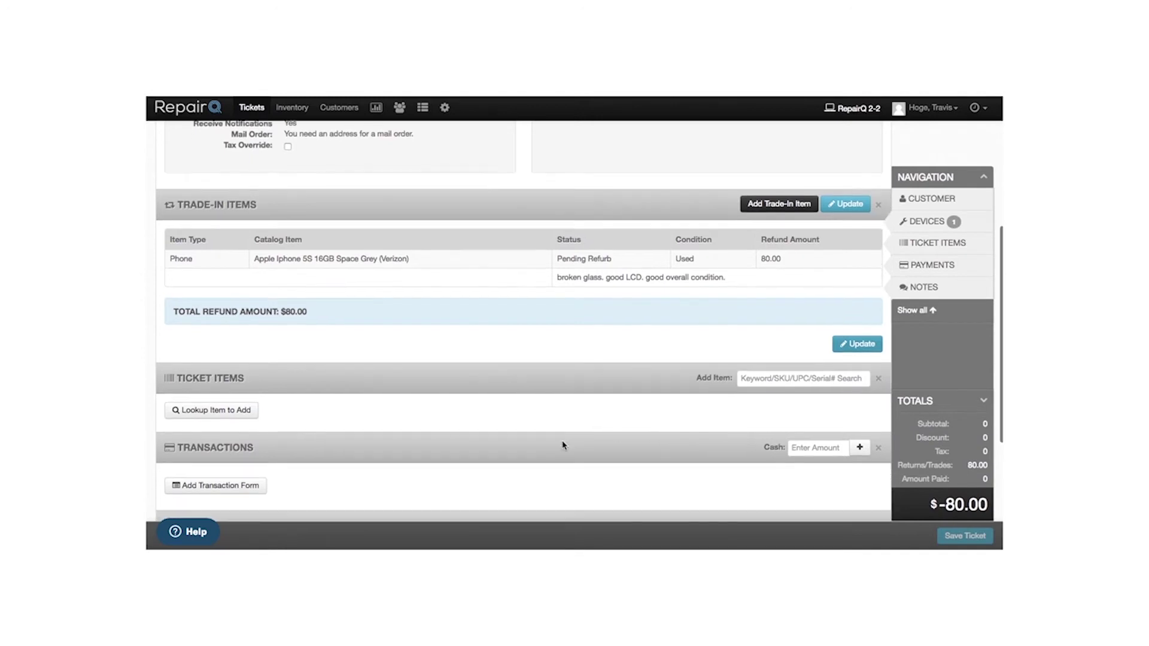
left_click(795, 368)
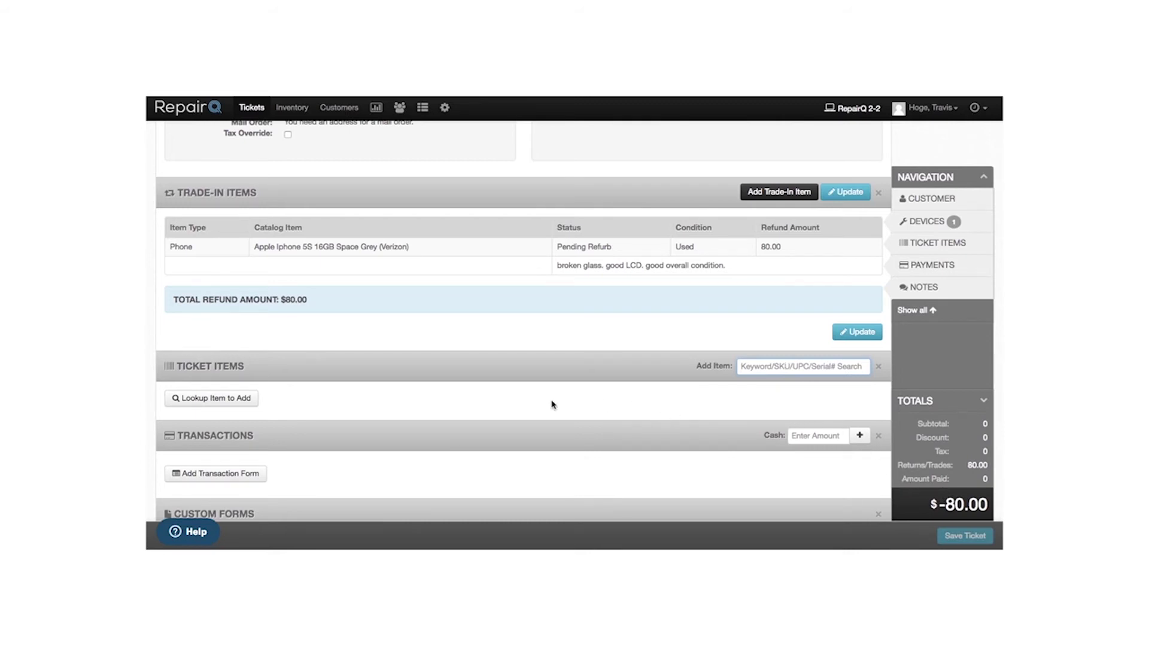
scroll(444, 411, "down", 1)
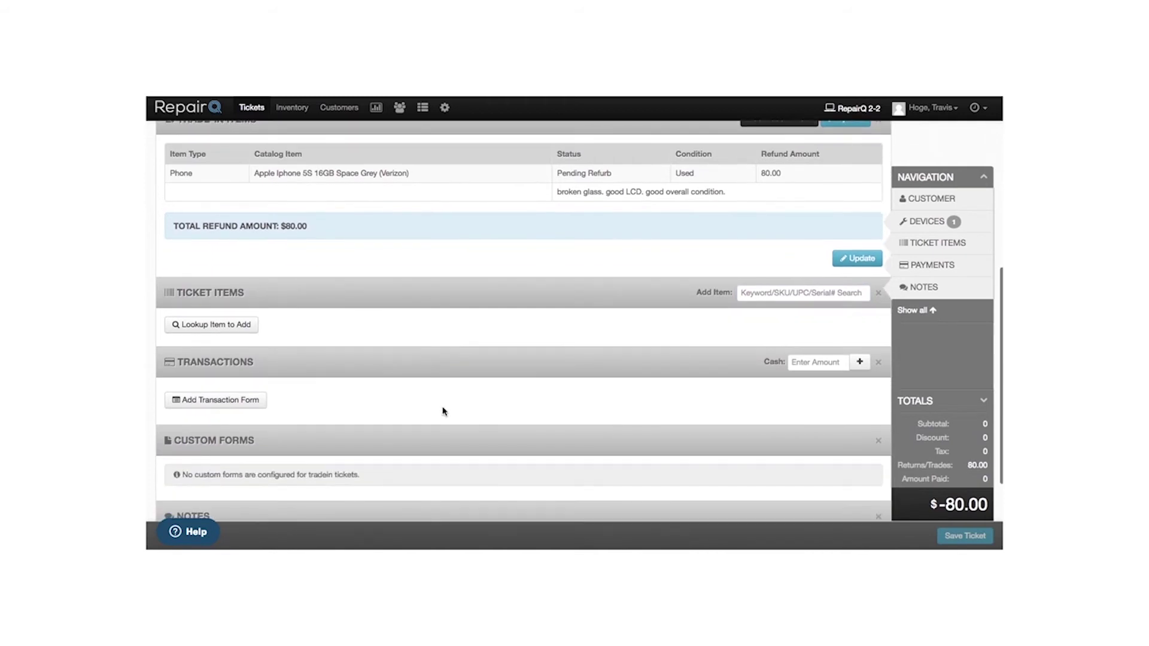
left_click(825, 363)
type("80")
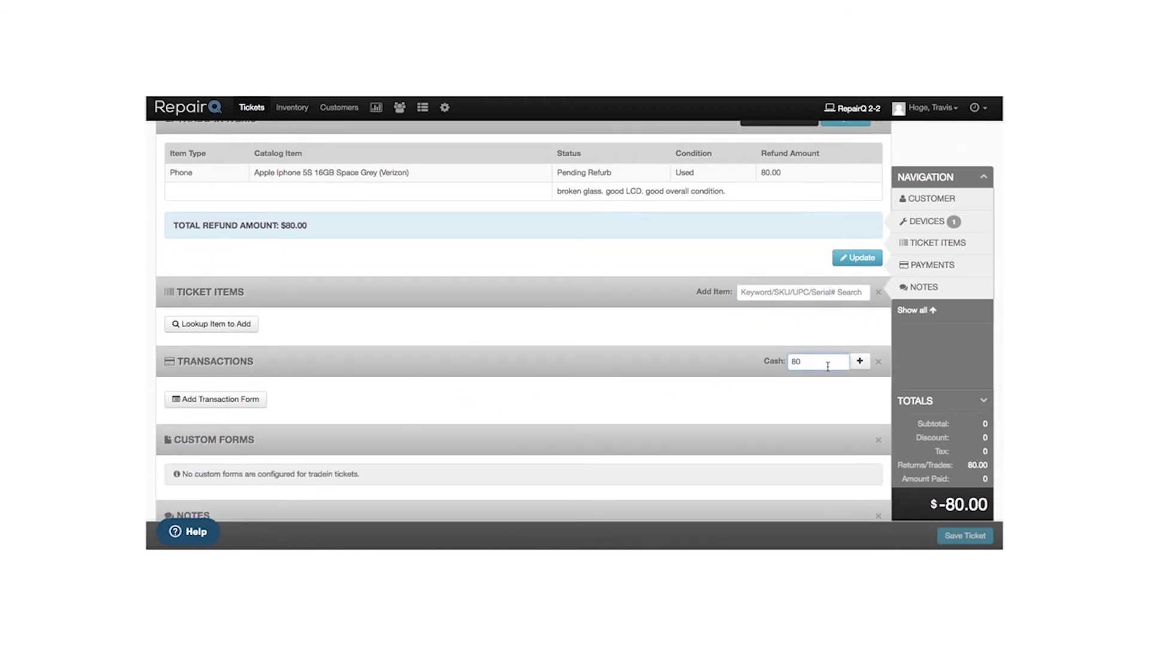
left_click(859, 362)
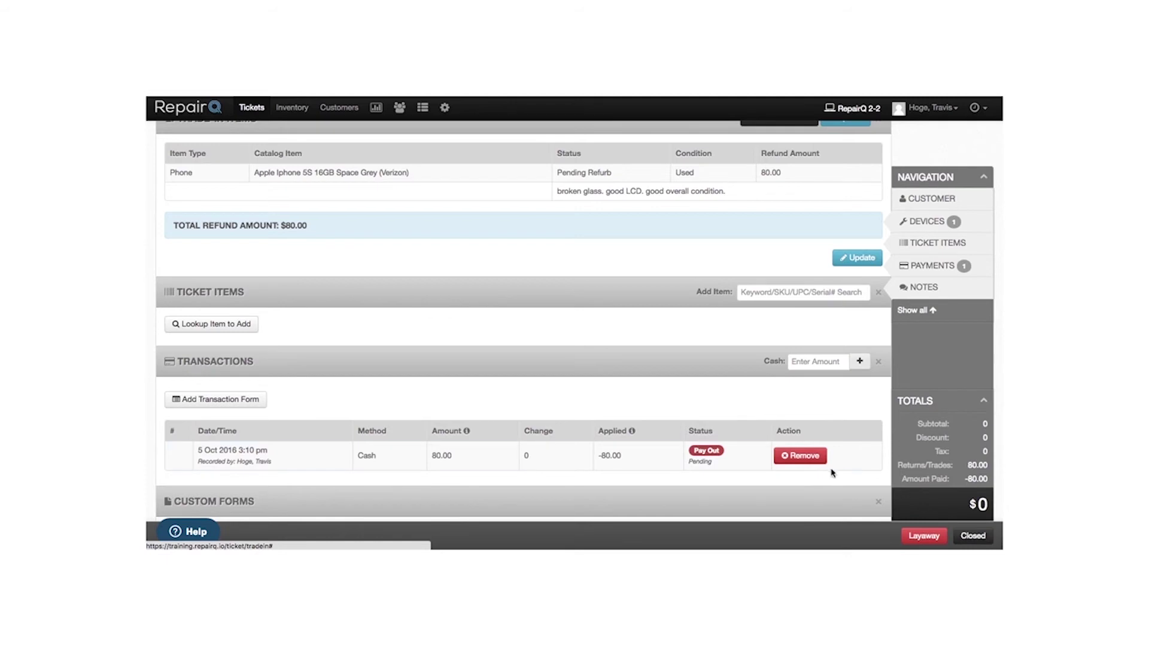
left_click(808, 457)
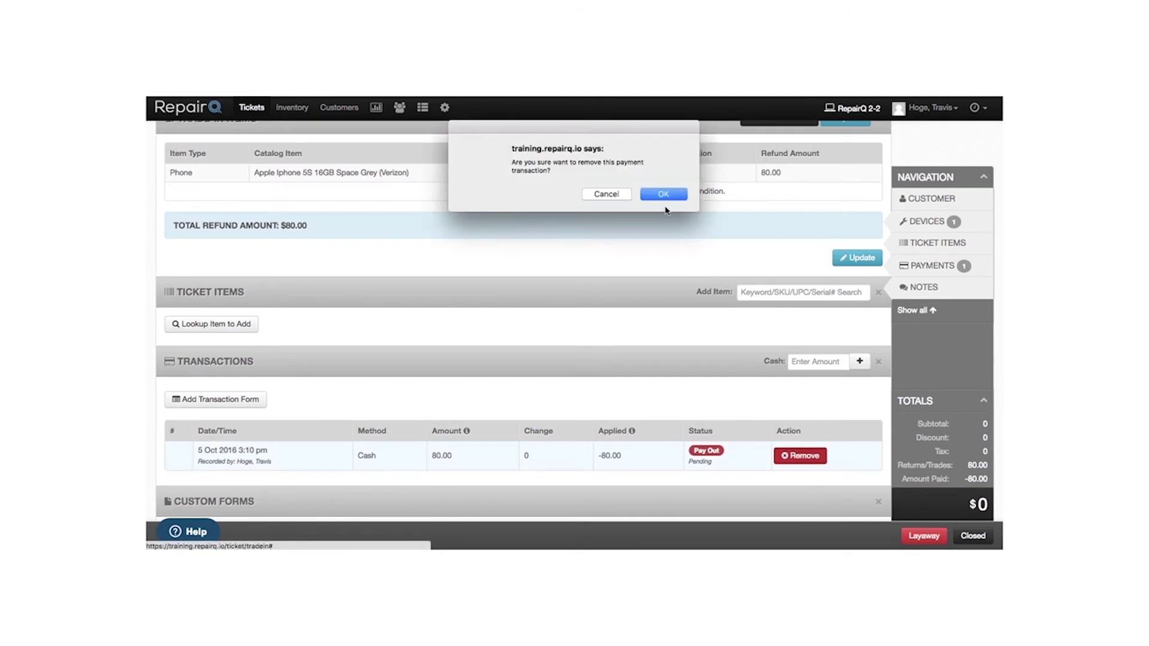
left_click(663, 195)
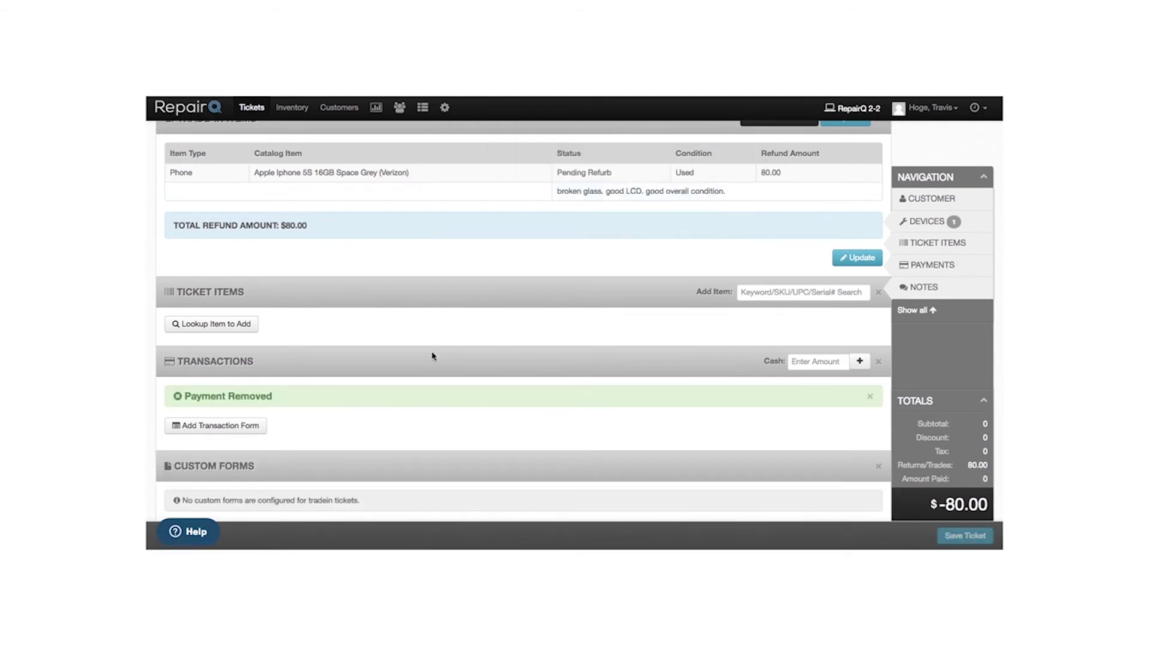
- Submit an 80.00 check payout, paid in full, with reference 2345
left_click(229, 428)
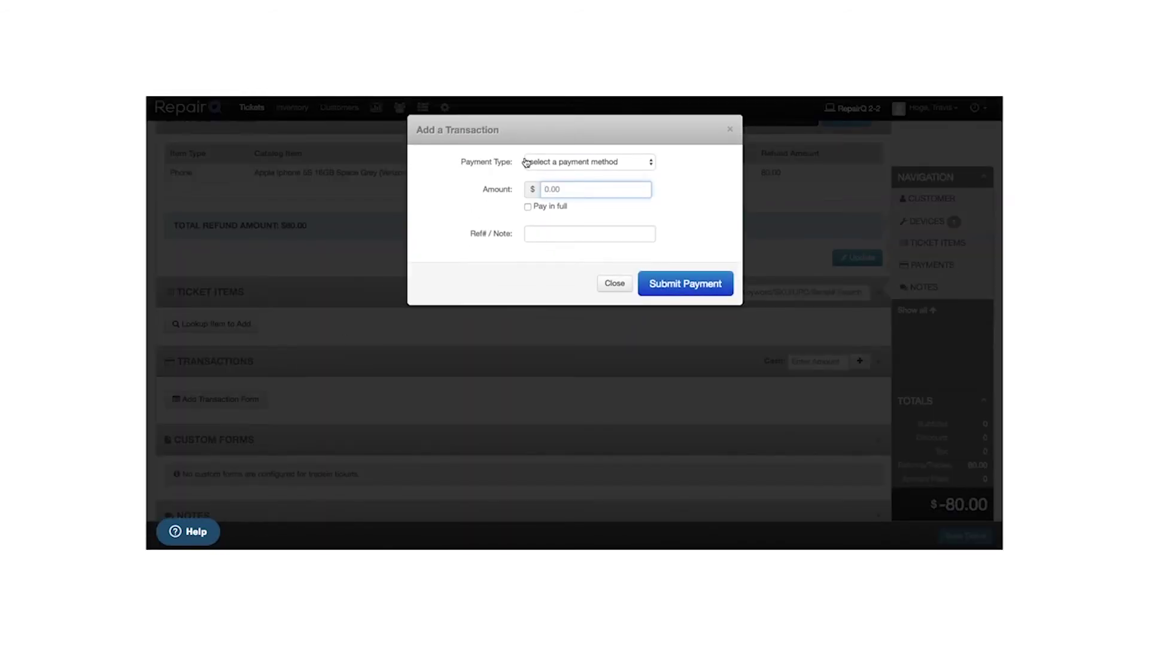
left_click(526, 161)
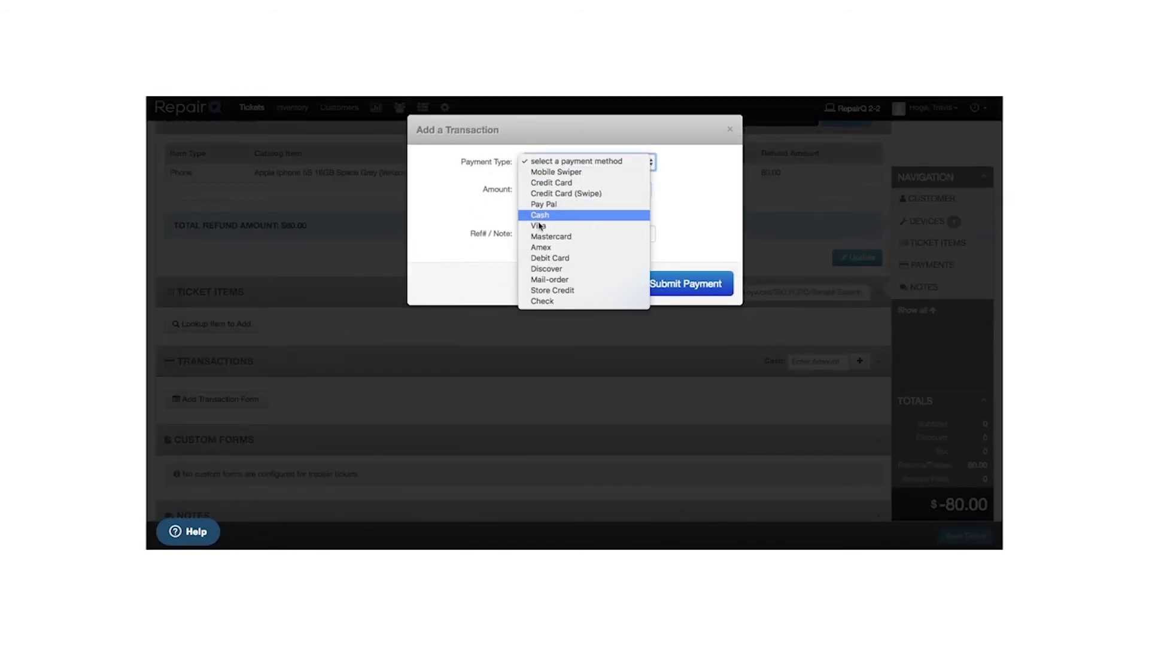
left_click(541, 301)
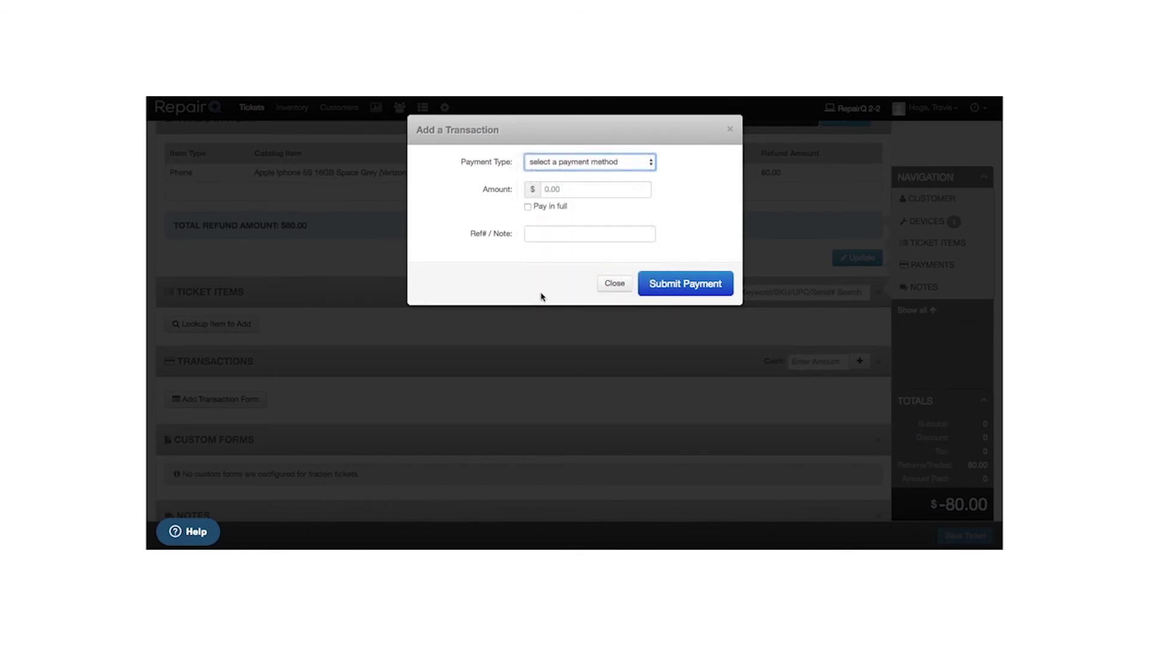
left_click(545, 207)
left_click(548, 234)
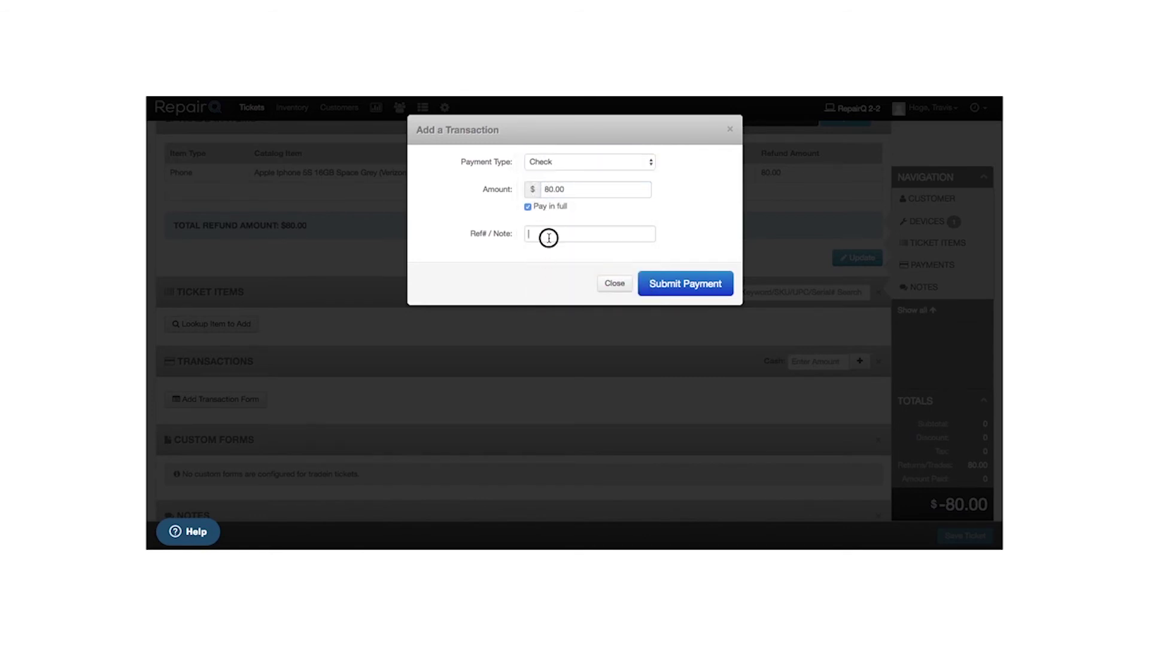
type("2345")
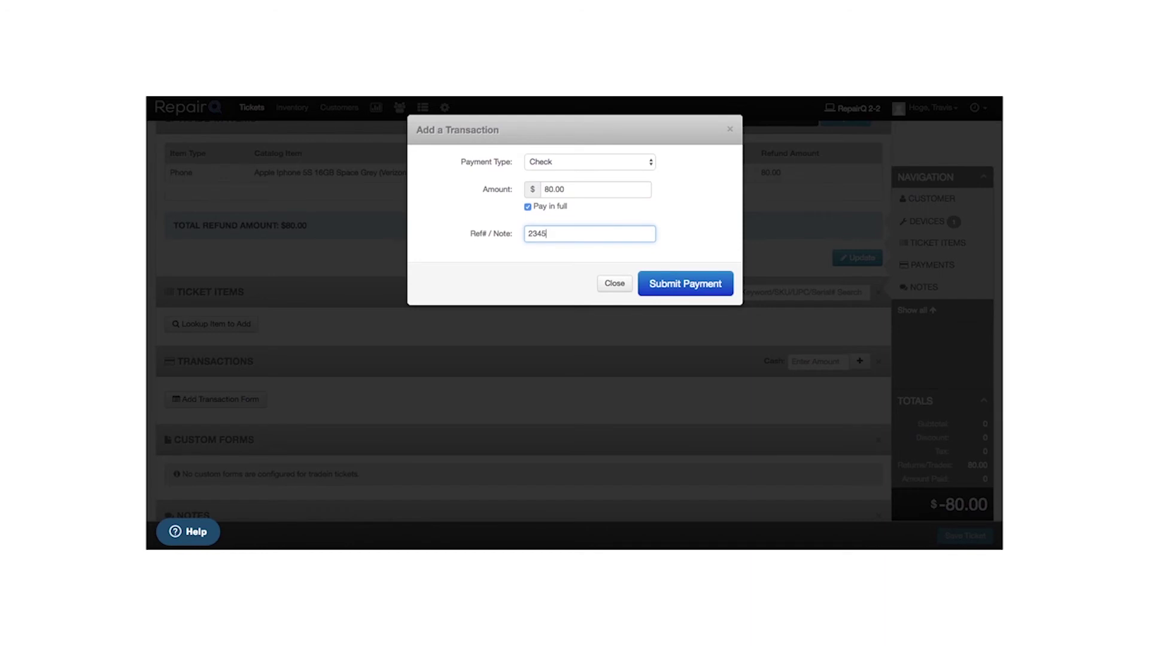
left_click(556, 161)
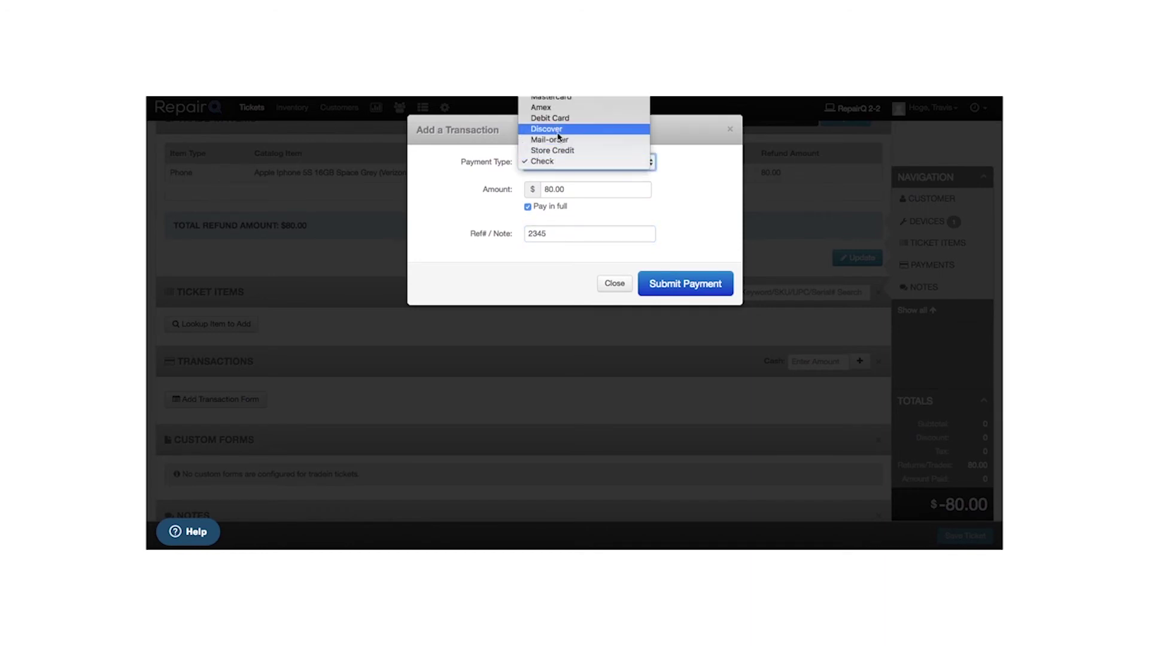
key("Escape")
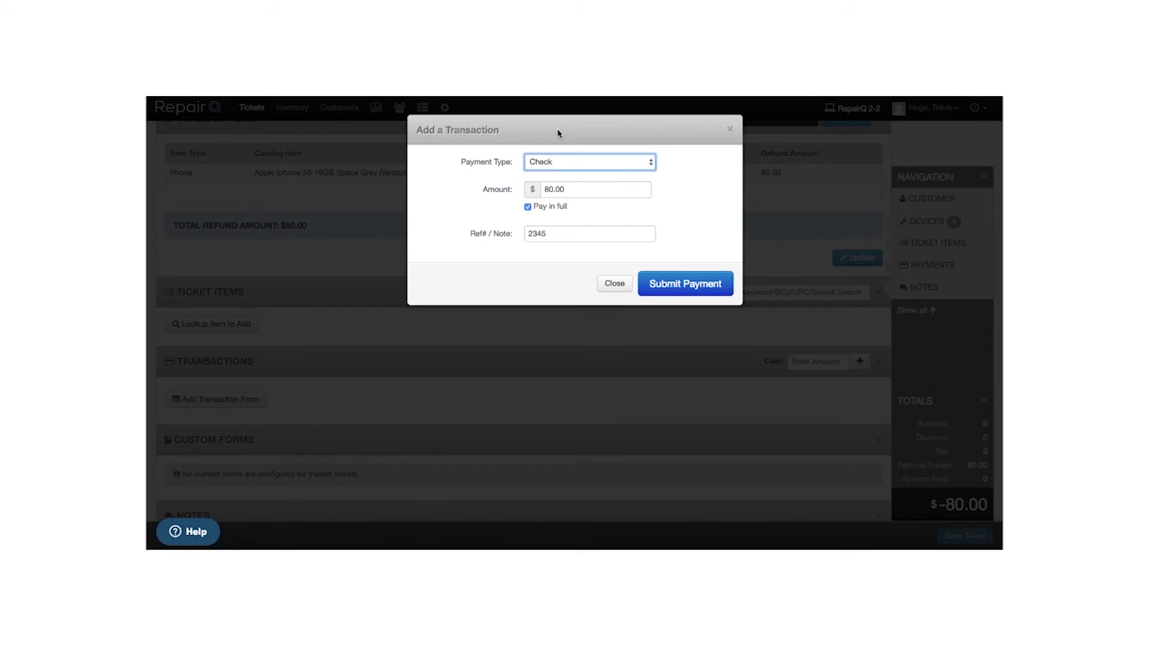
left_click(687, 284)
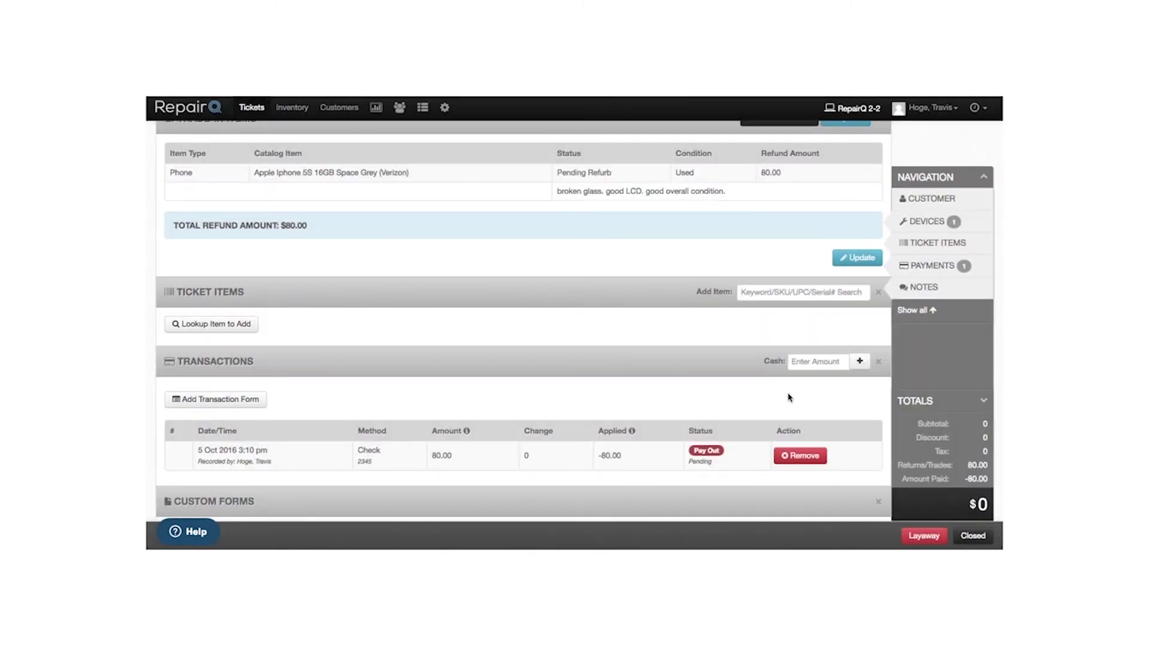
- Close Trade In Ticket #425
left_click(973, 536)
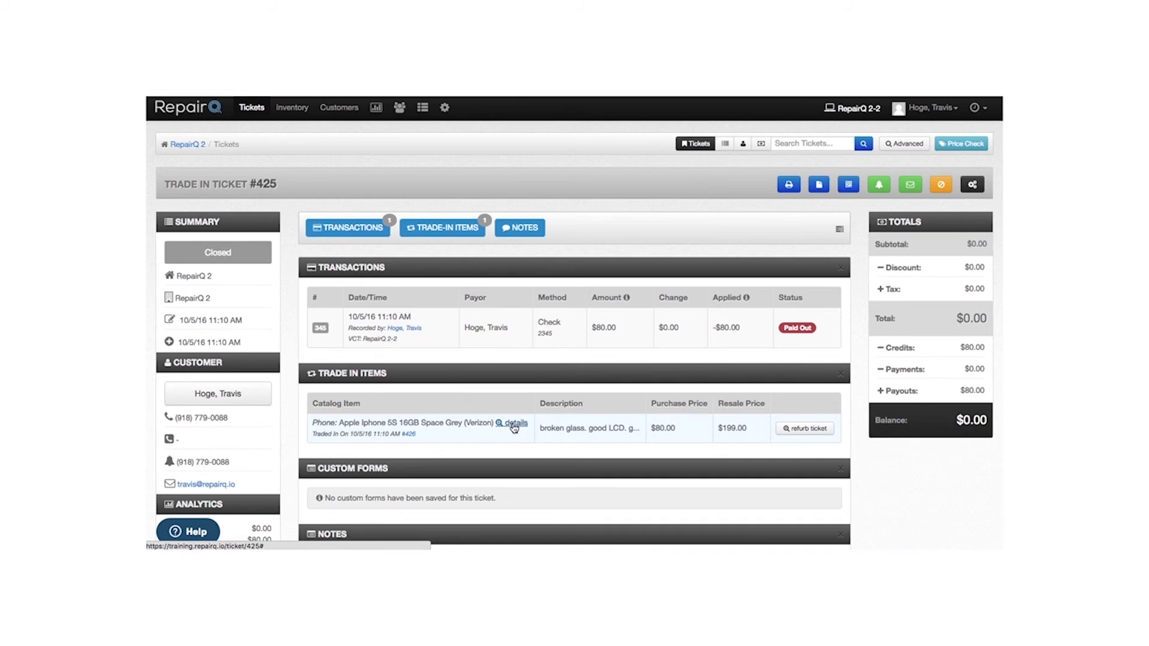
- Open linked Refurbish Ticket #426 from the trade-in item row
left_click(808, 429)
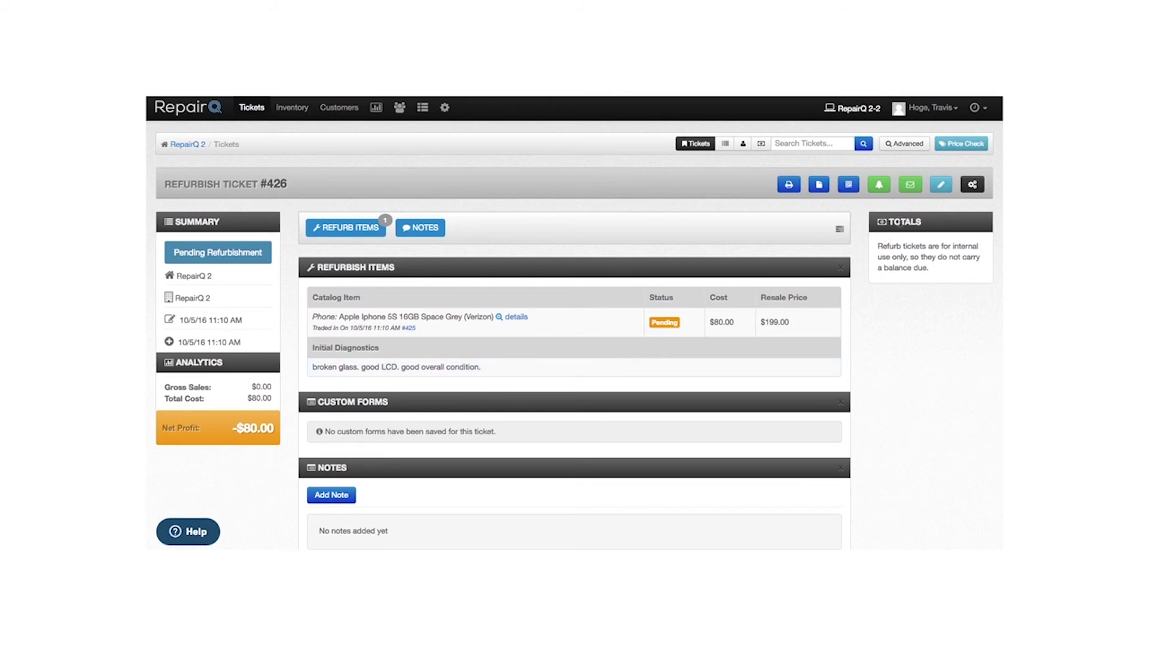
- Pick the technician in Repaired by and set Inventory Status to Restock Immediately (Instock)
left_click(942, 186)
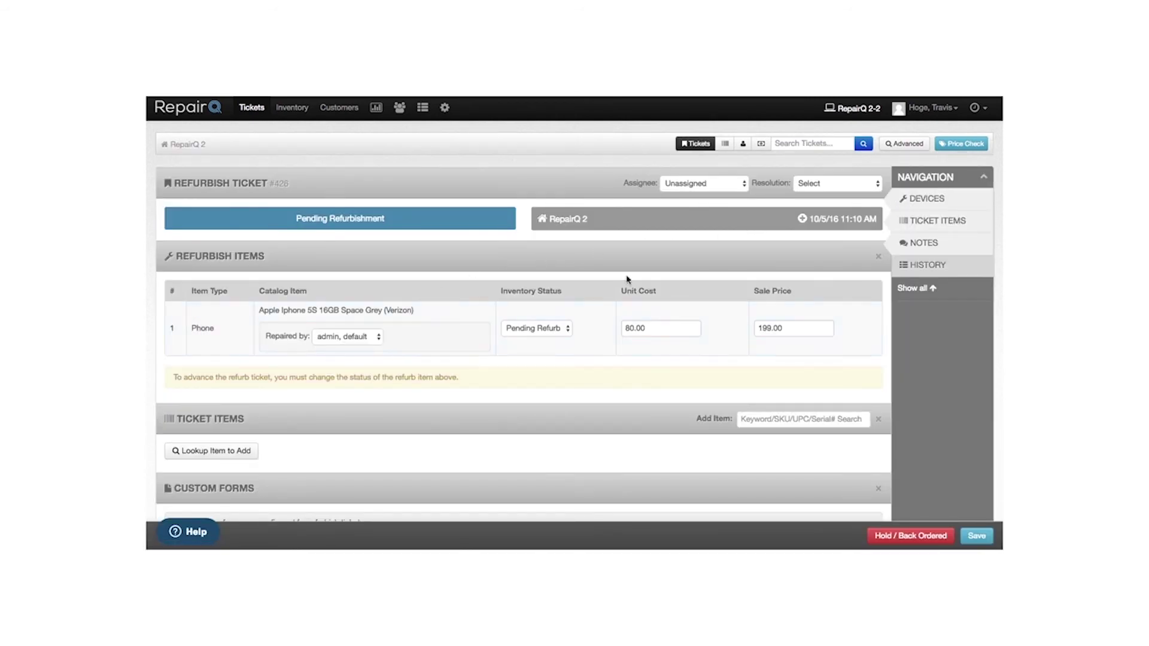
left_click(346, 335)
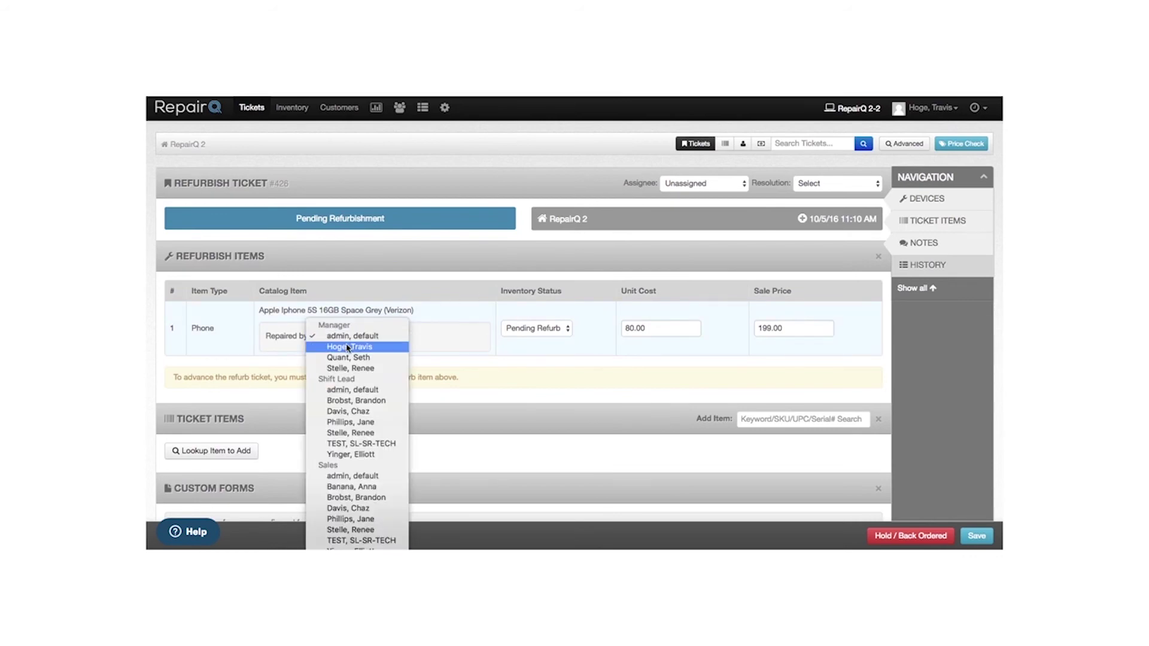
left_click(349, 347)
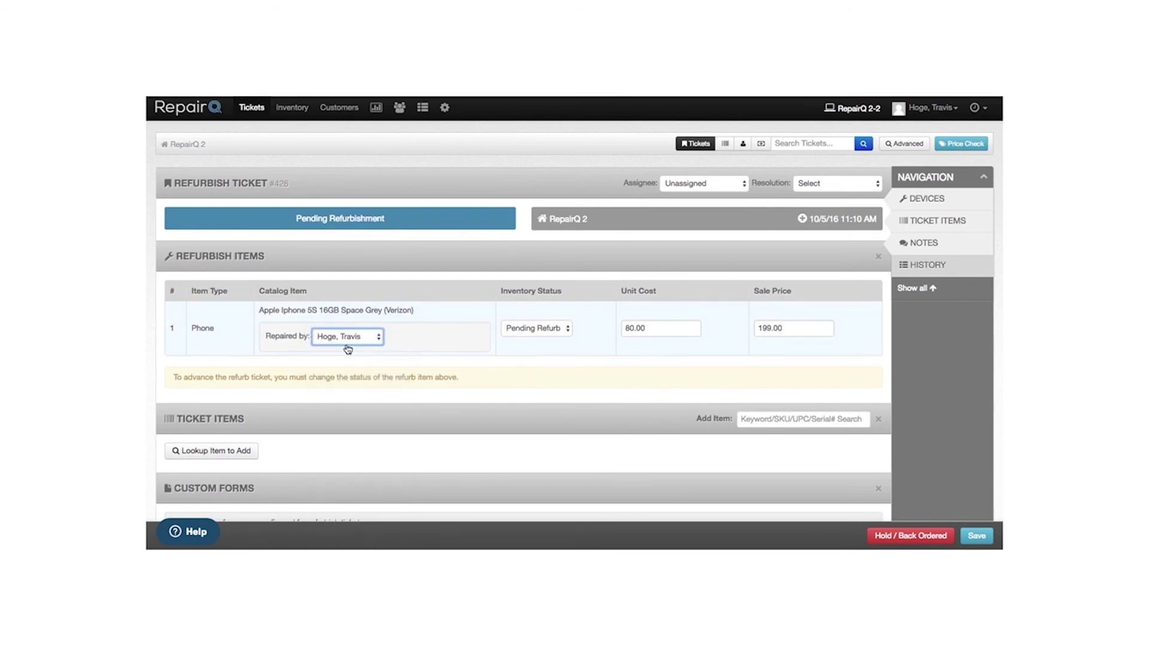
left_click(533, 333)
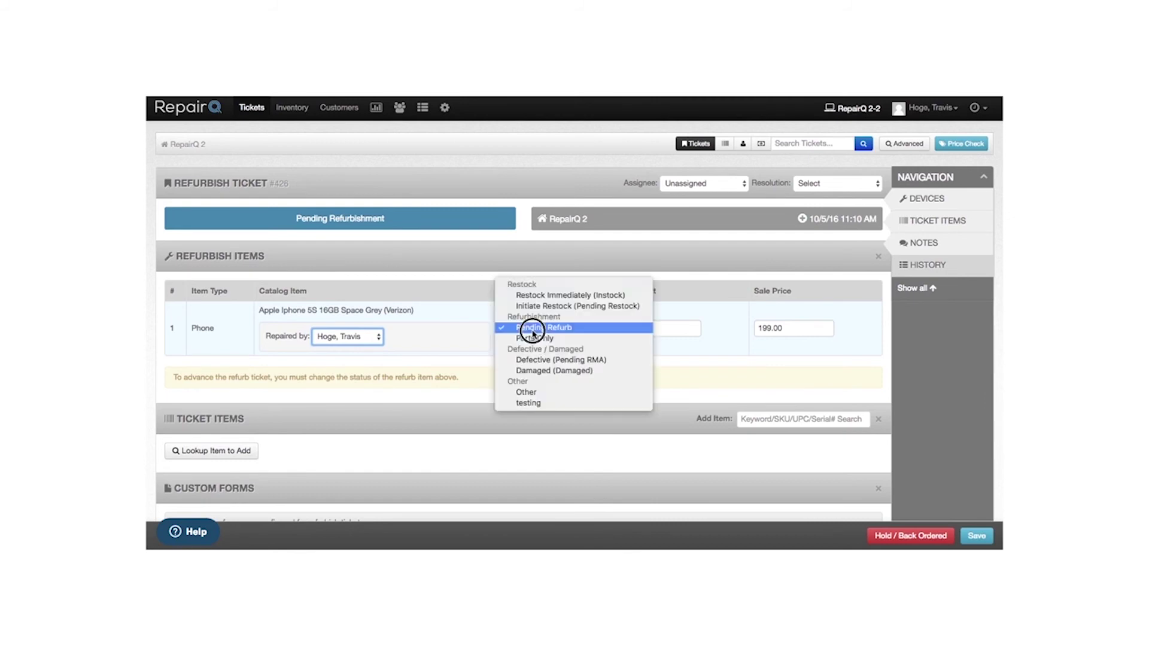
left_click(543, 296)
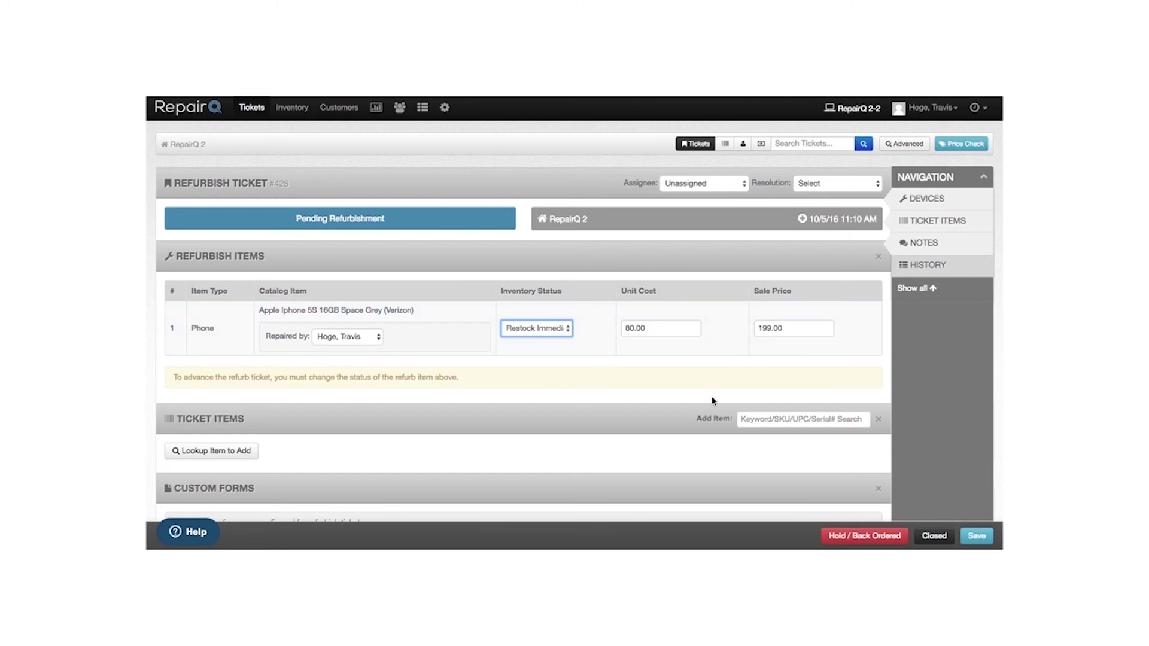
left_click(775, 421)
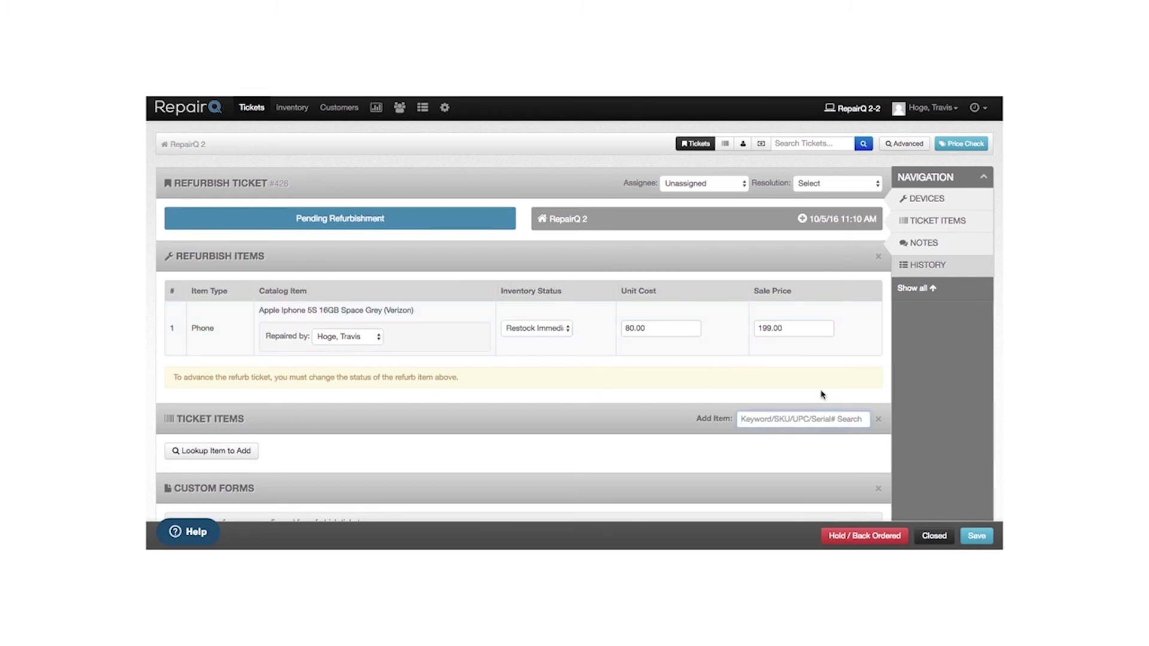
scroll(822, 394, "down", 2)
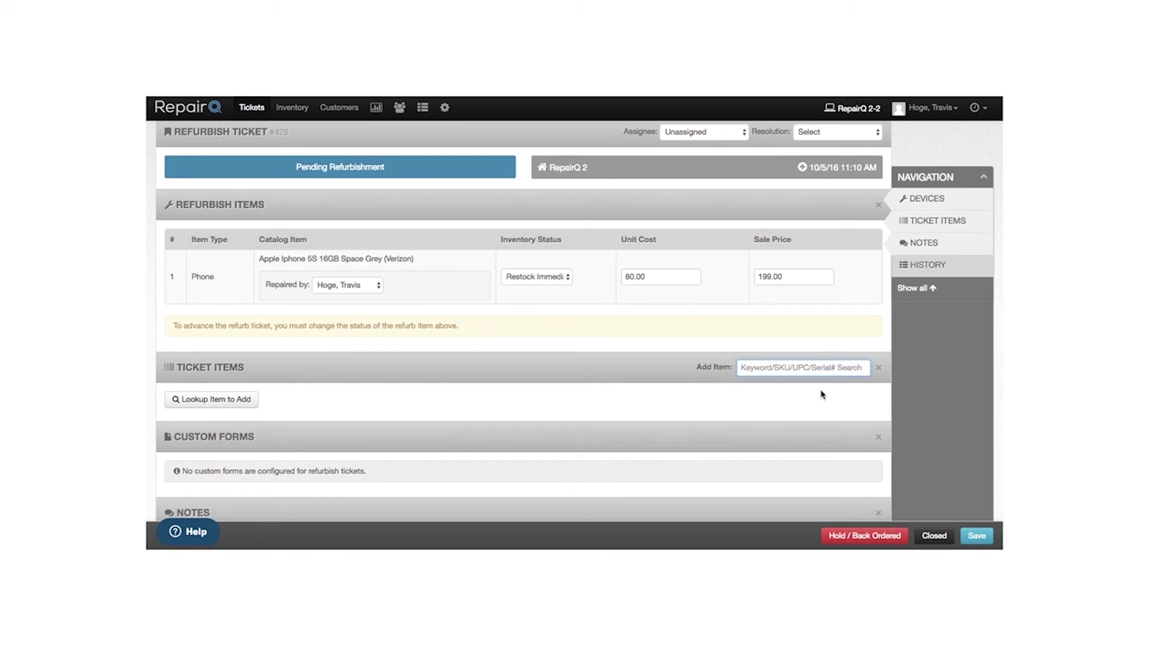
- Search 'iphone 6 lcd black' and add the Apple iPhone 6 (4.7") LCD & Digitizer Frame Assembly (Black)
type("iphone ")
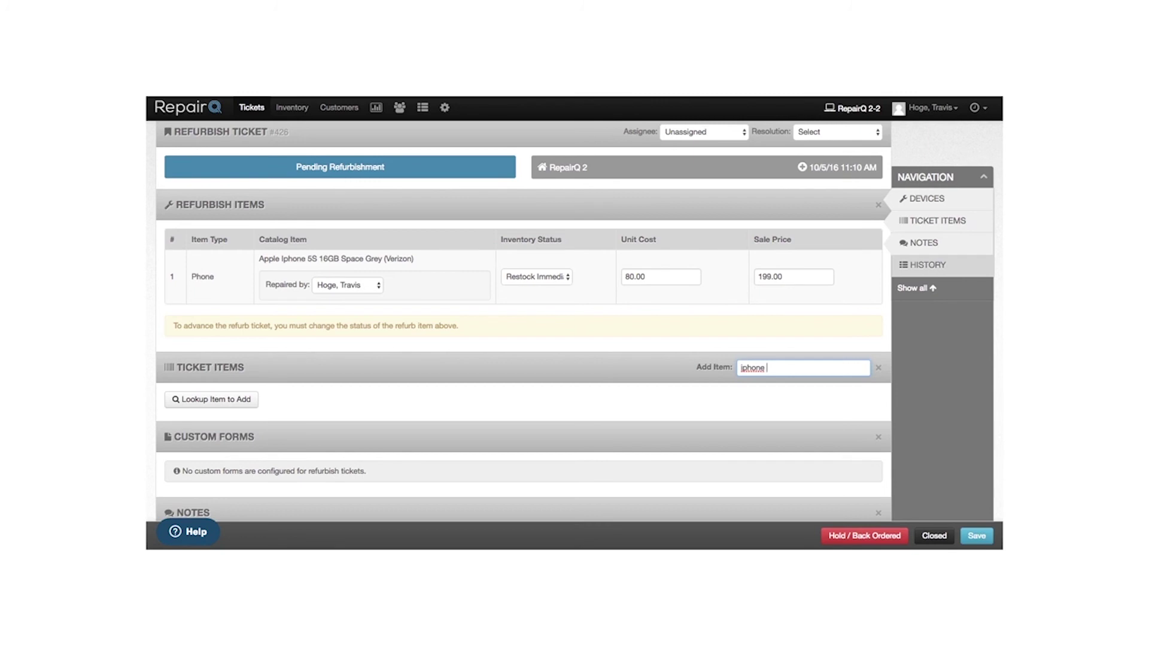
type("5s lcd black")
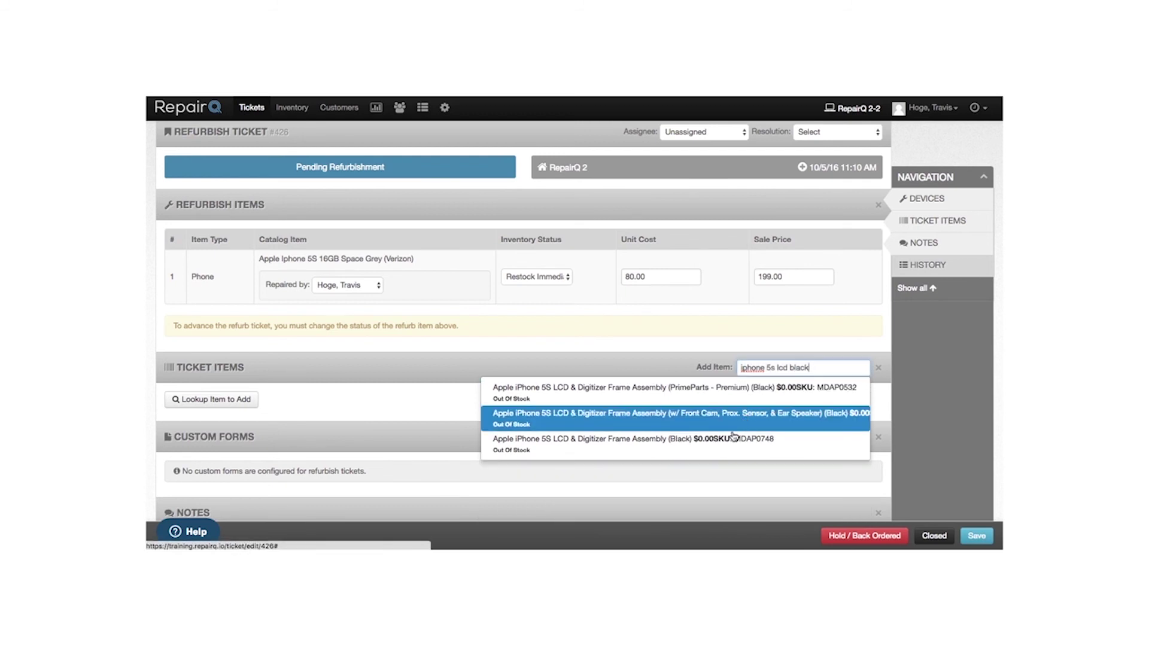
left_click(773, 368)
key("BackSpace")
key("BackSpace")
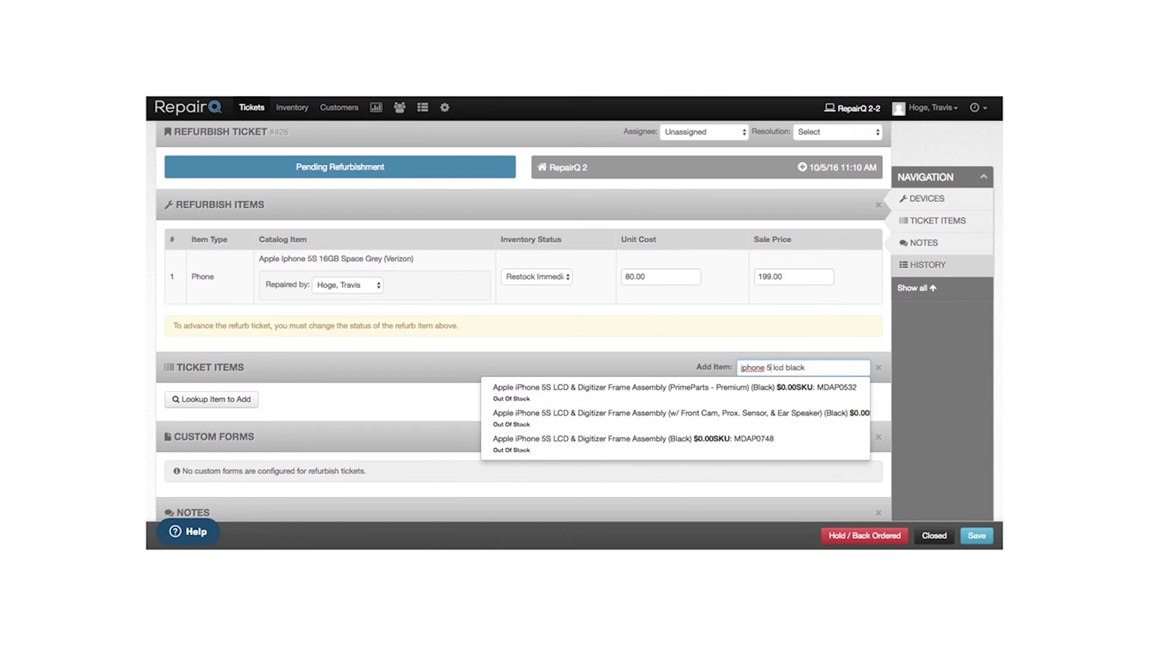
type("6")
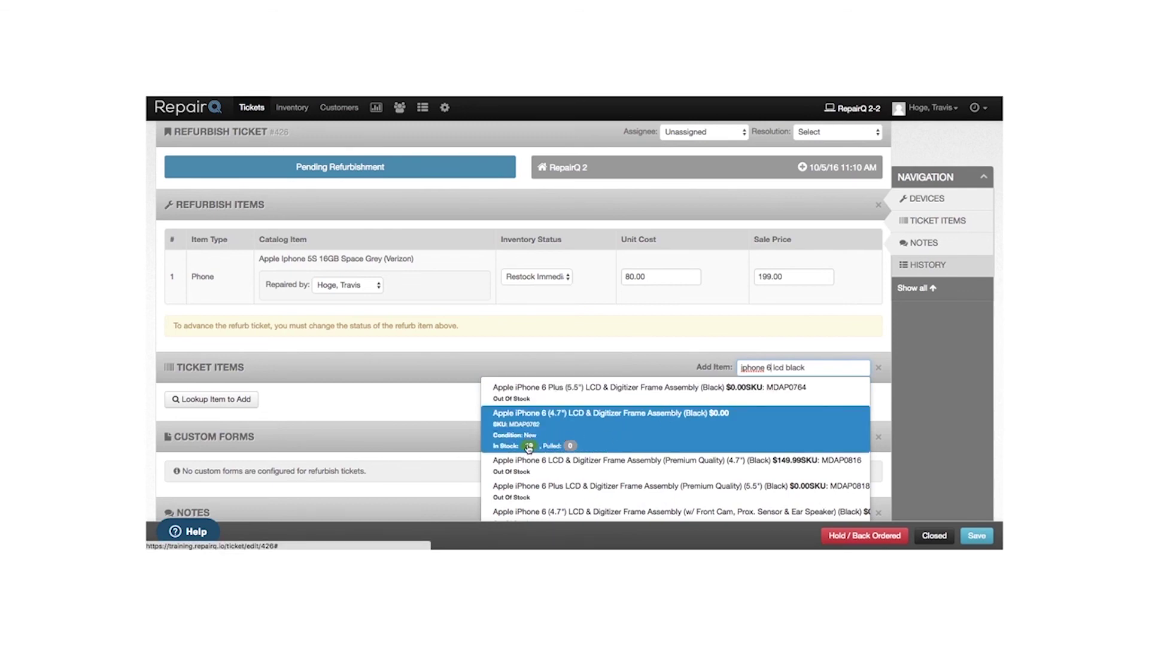
left_click(572, 433)
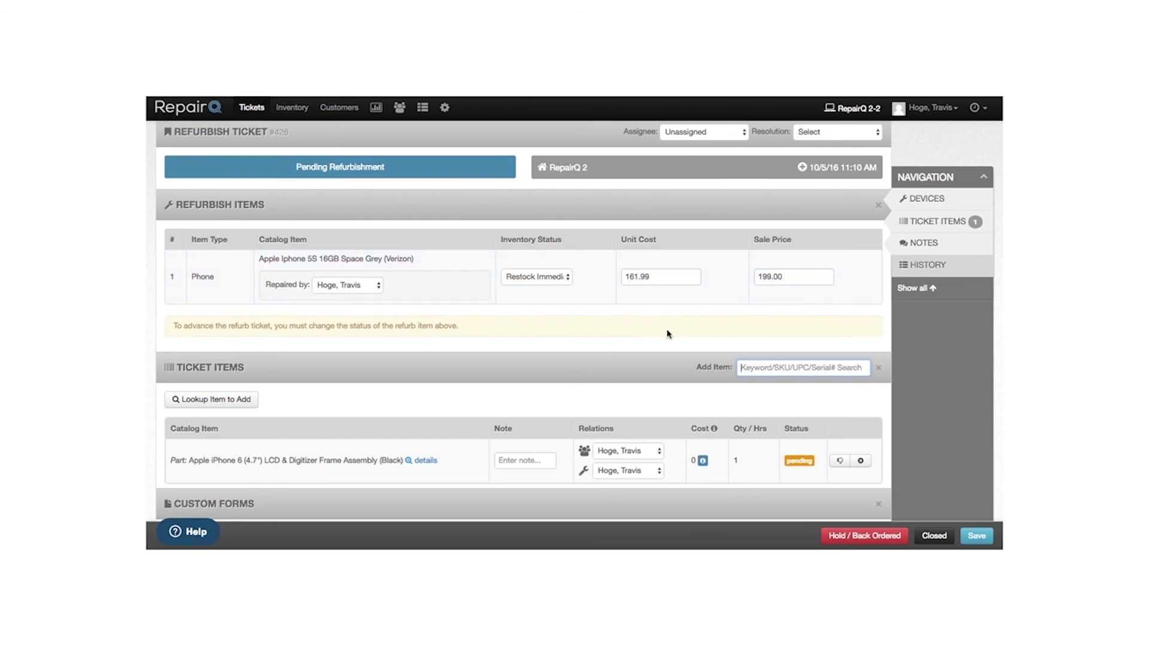
scroll(689, 371, "down", 2)
scroll(689, 371, "down", 3)
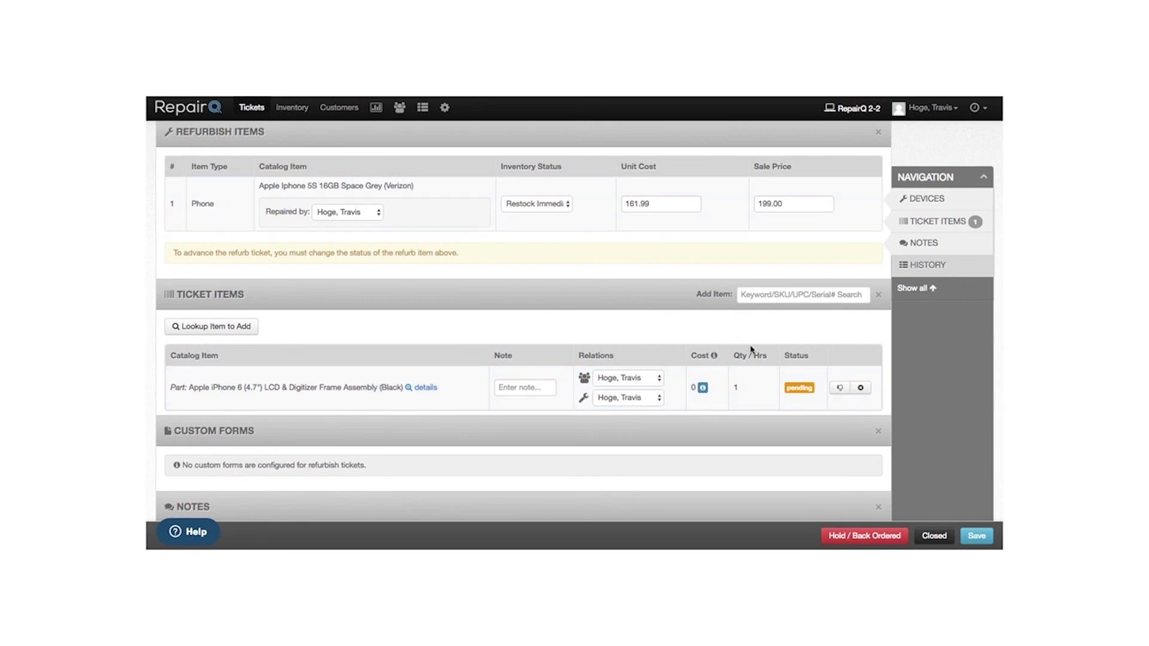
- Close Refurbish Ticket #426, completing the iPhone 5S at $161.99 cost
left_click(935, 537)
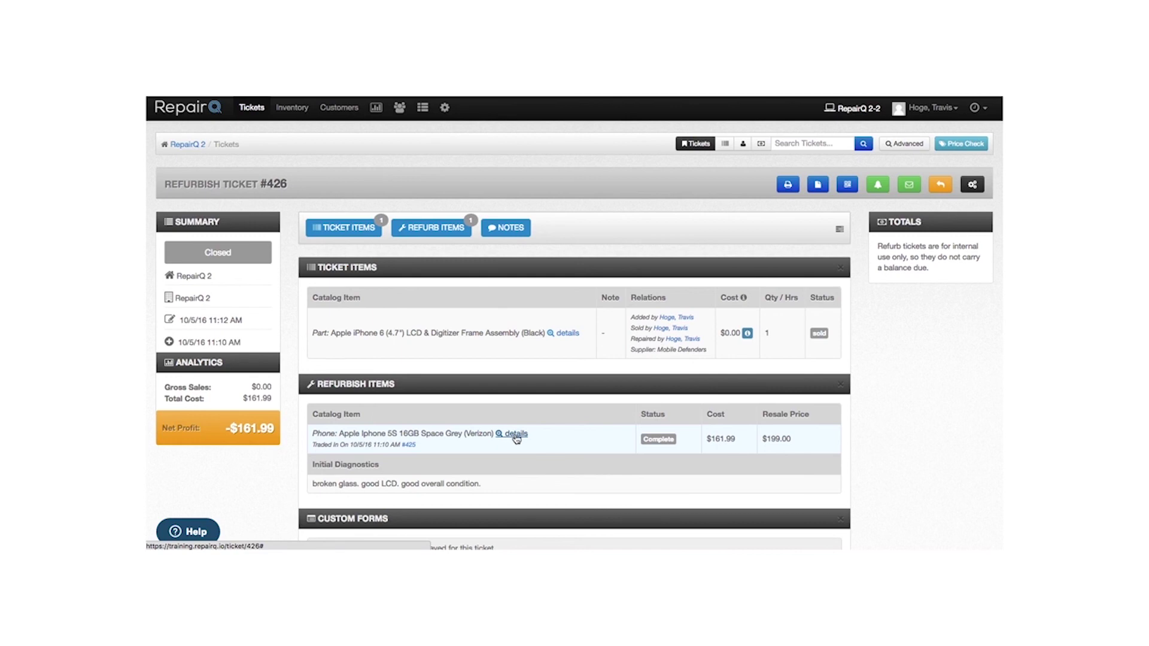
- Open the in-stock iPhone 5S 16GB Space Grey inventory record and print its label
left_click(515, 437)
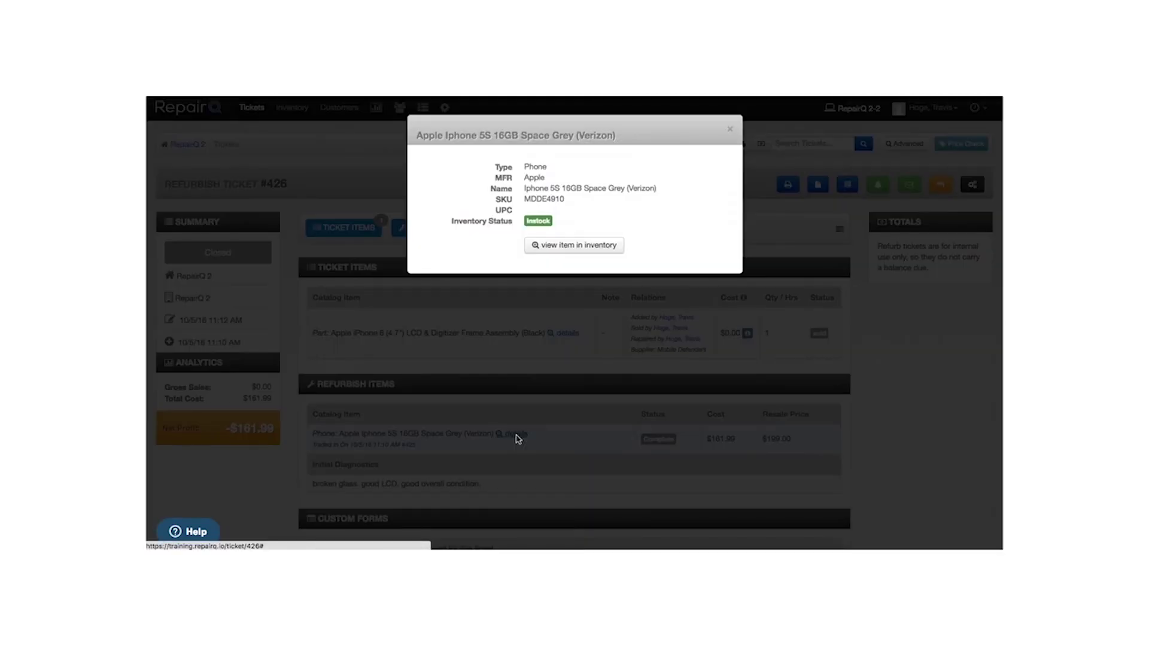
left_click(575, 246)
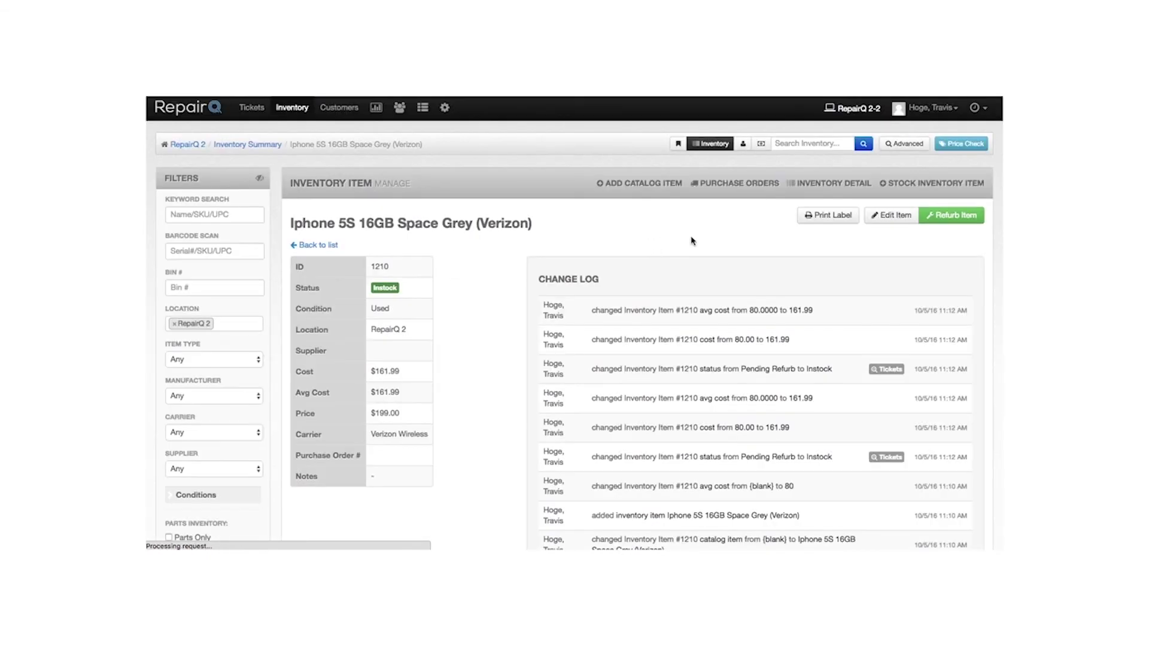
left_click(833, 216)
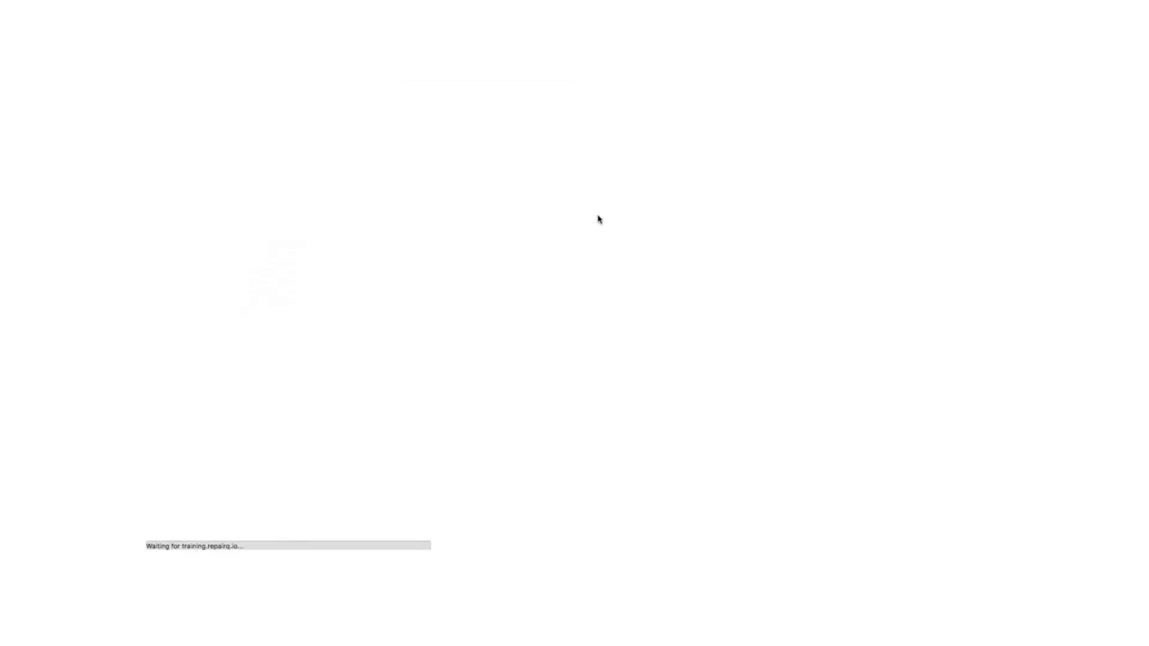